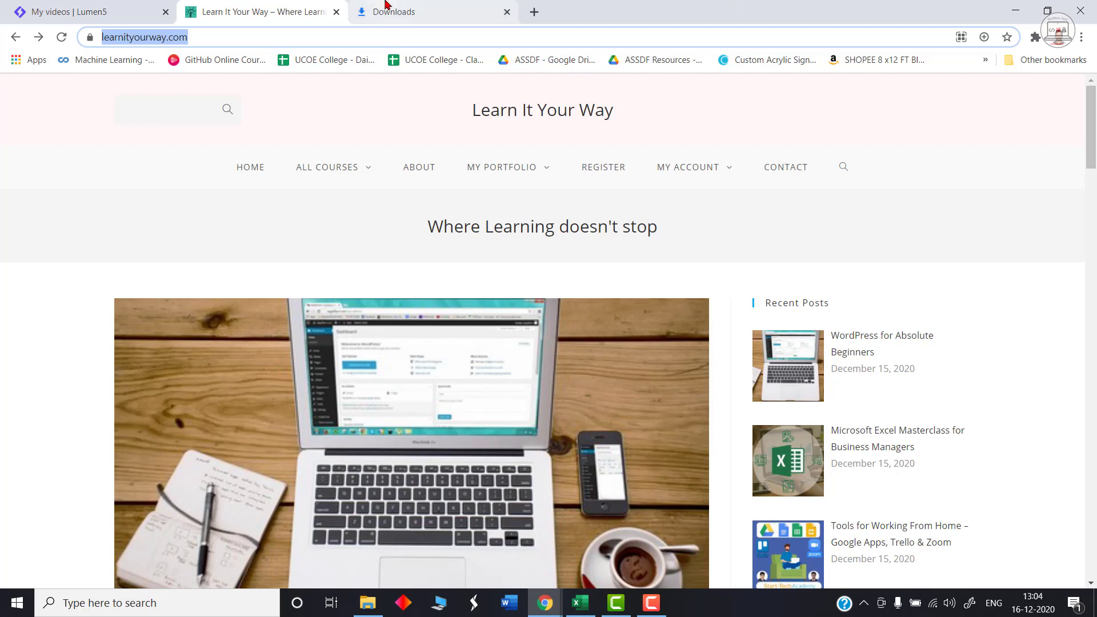
Step: Switch to Lumen5 and start a new video from the All videos dashboard
left_click(73, 6)
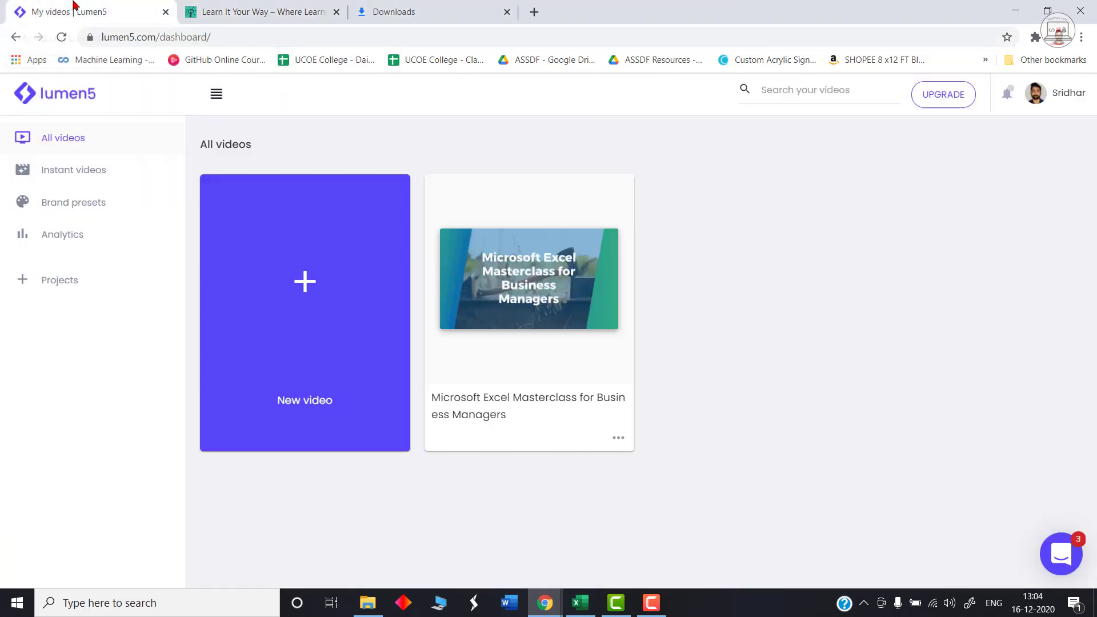
left_click(80, 103)
left_click(318, 307)
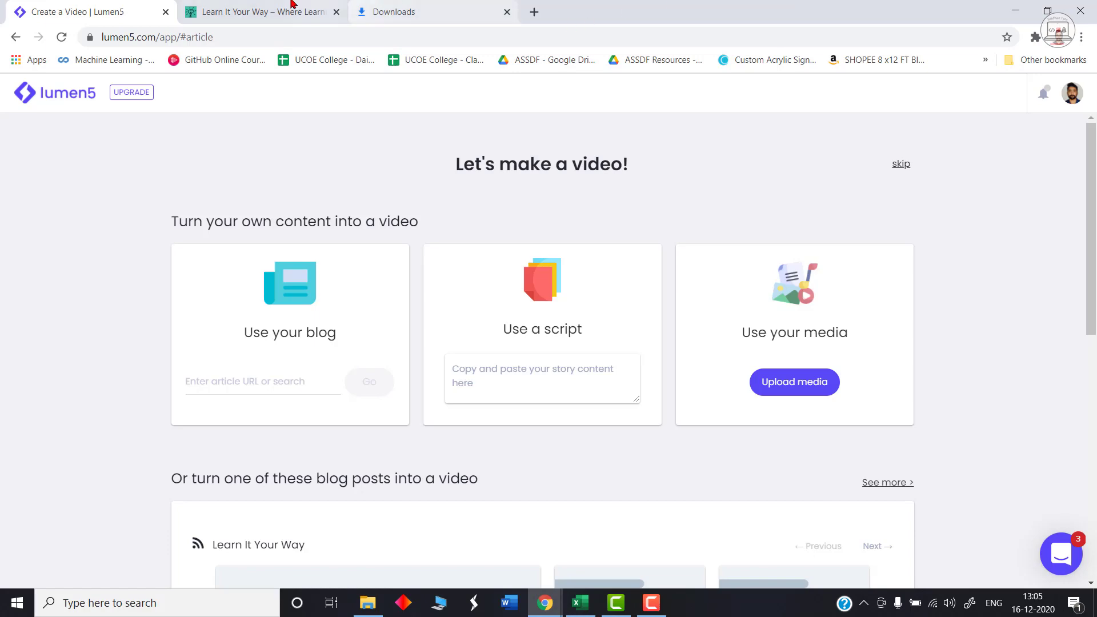
Step: Look over the blog posts on the Learn It Your Way home page
left_click(260, 10)
scroll(622, 457, "down", 3)
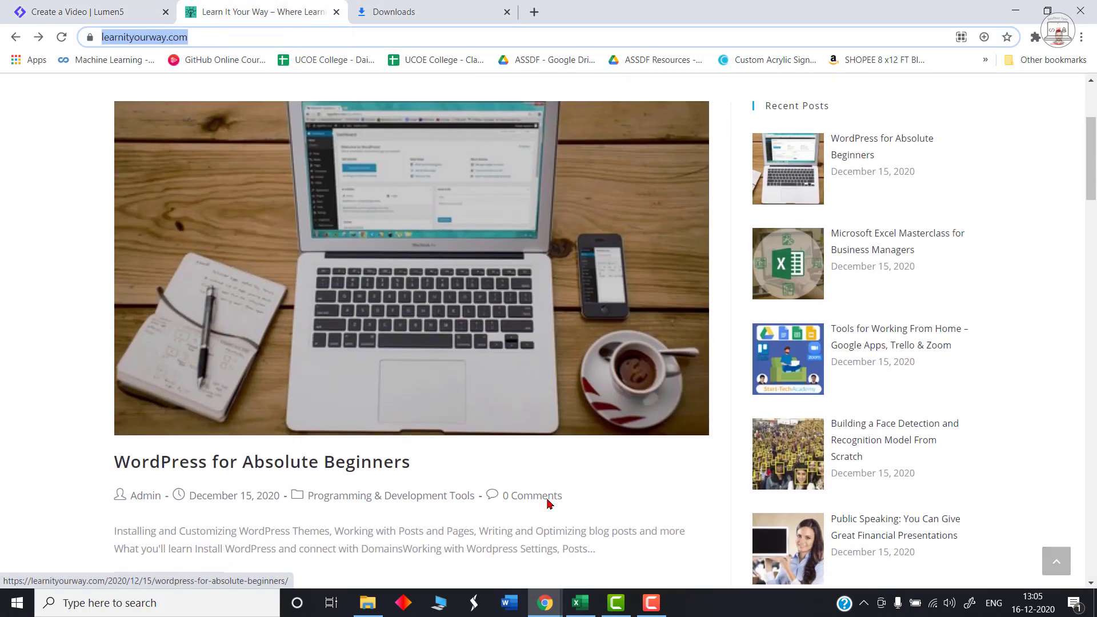
scroll(654, 400, "up", 2)
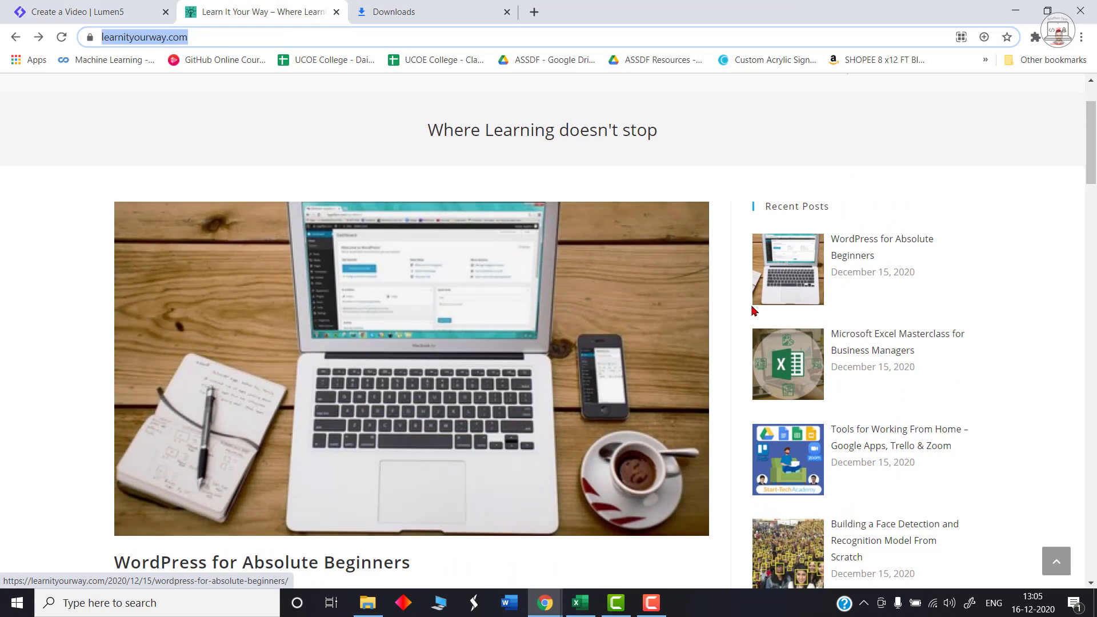
scroll(645, 320, "up", 2)
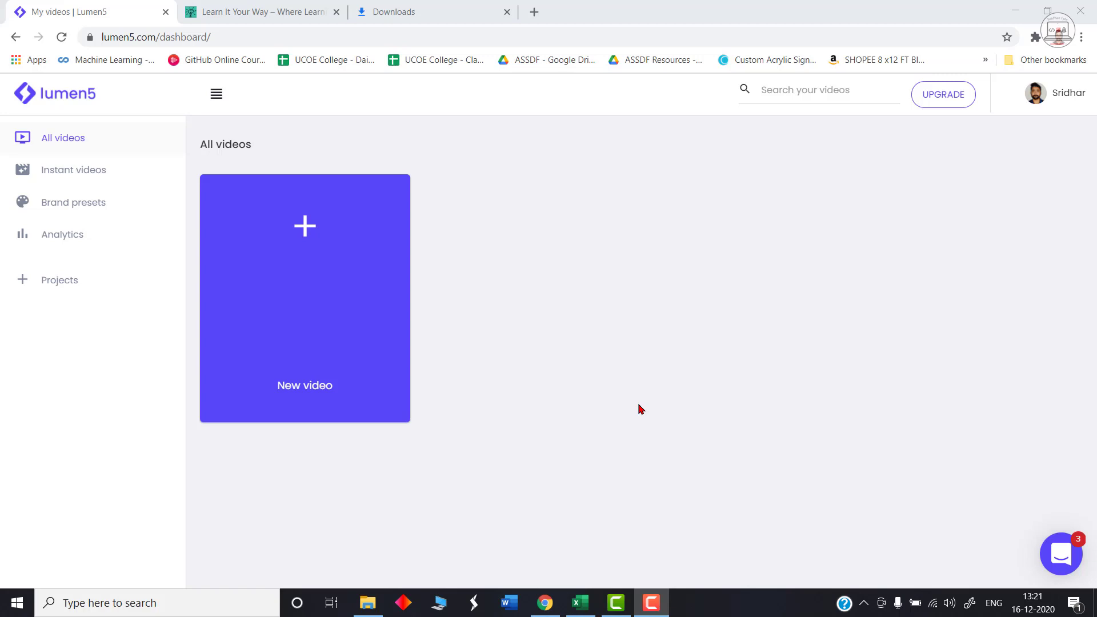
Step: Start a new video, and open the "Microsoft Excel Masterclass for Business Managers" post on the Learn It Your Way blog
left_click(315, 244)
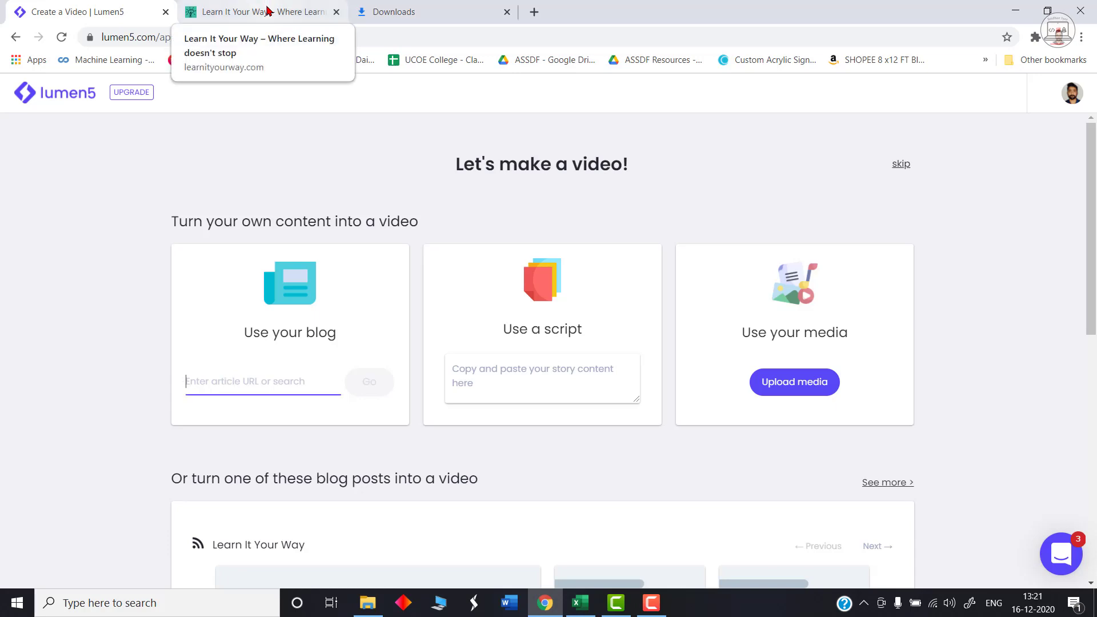
left_click(266, 10)
scroll(25, 335, "down", 3)
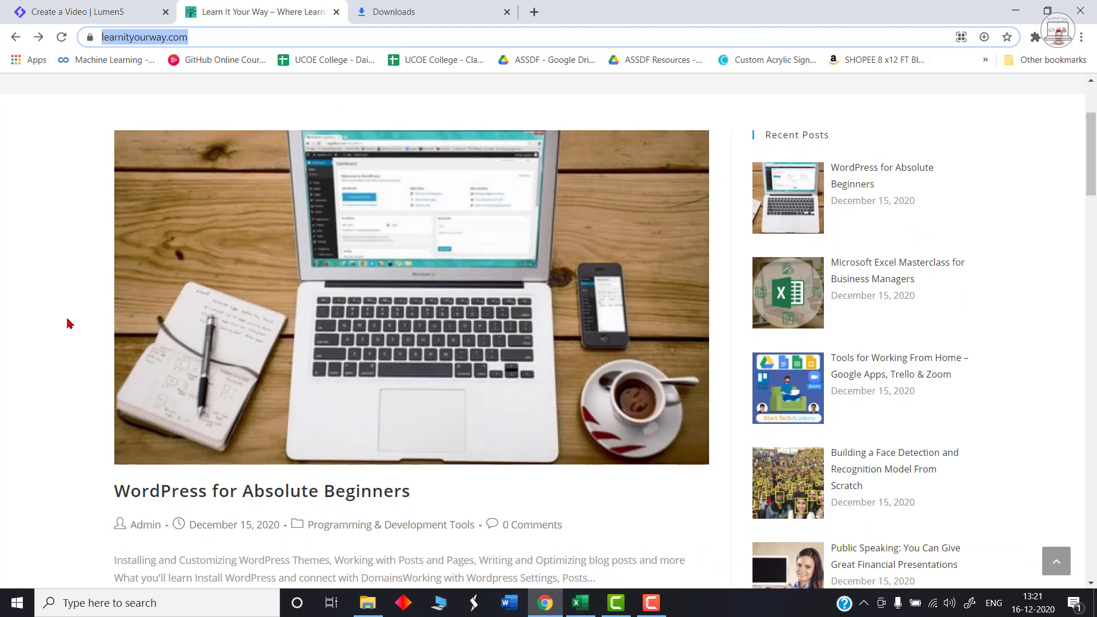
scroll(48, 361, "down", 4)
scroll(343, 345, "up", 7)
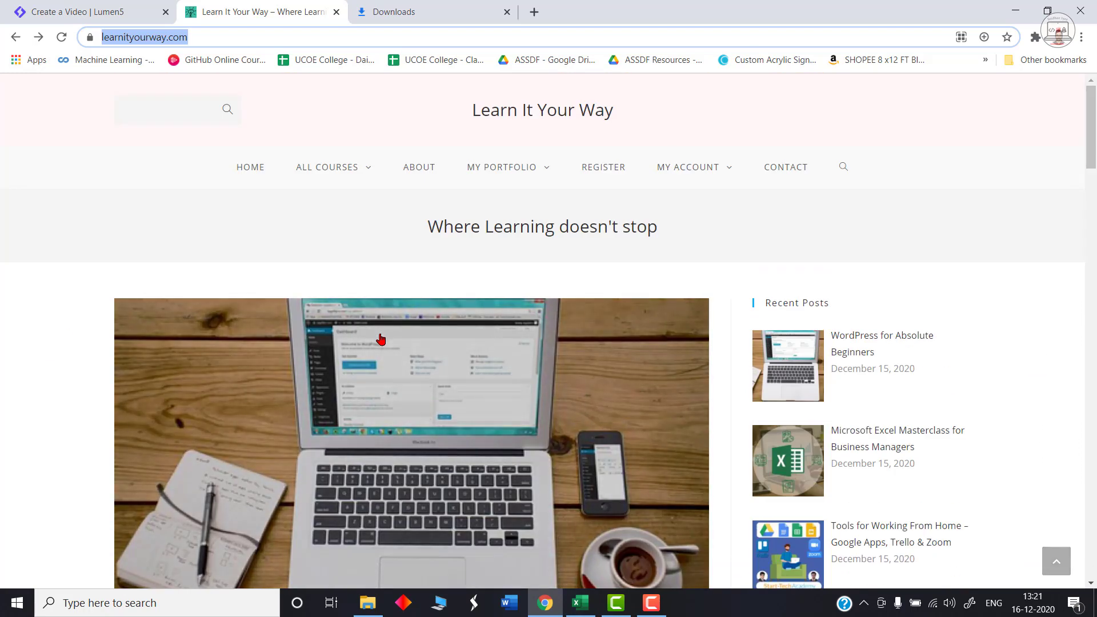
scroll(337, 363, "down", 10)
scroll(301, 383, "down", 7)
scroll(308, 206, "up", 3)
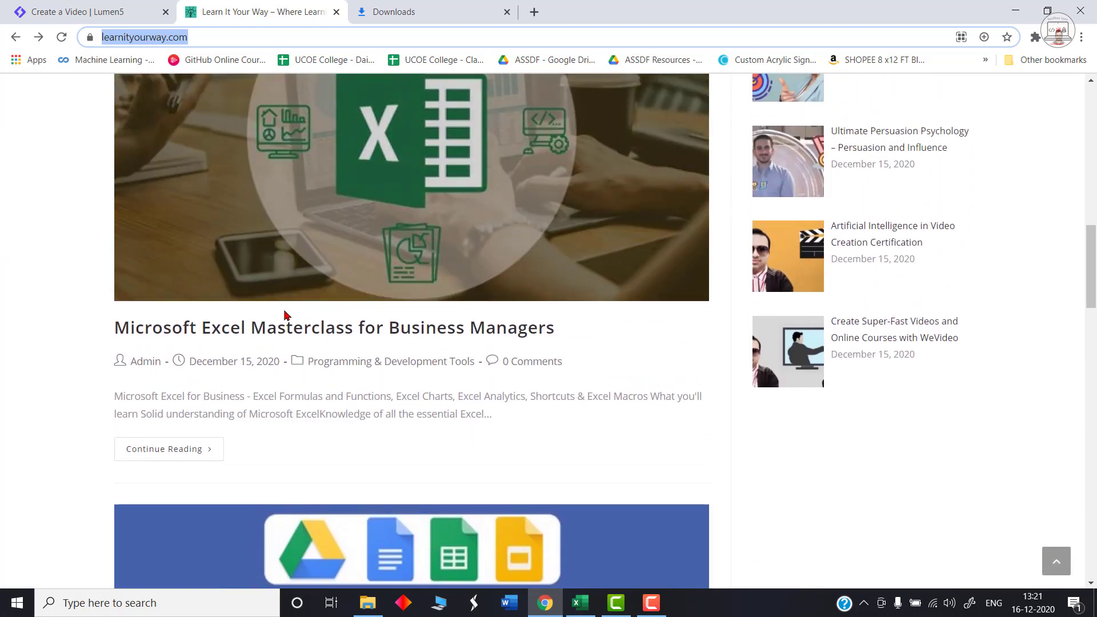
left_click(282, 334)
scroll(343, 371, "down", 6)
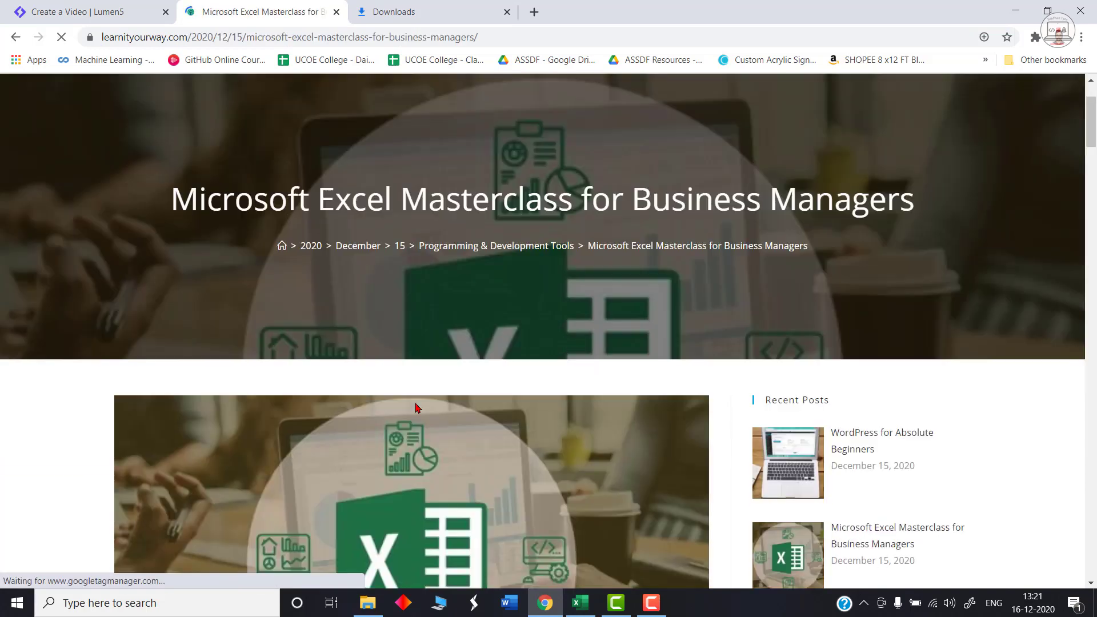
scroll(390, 406, "up", 2)
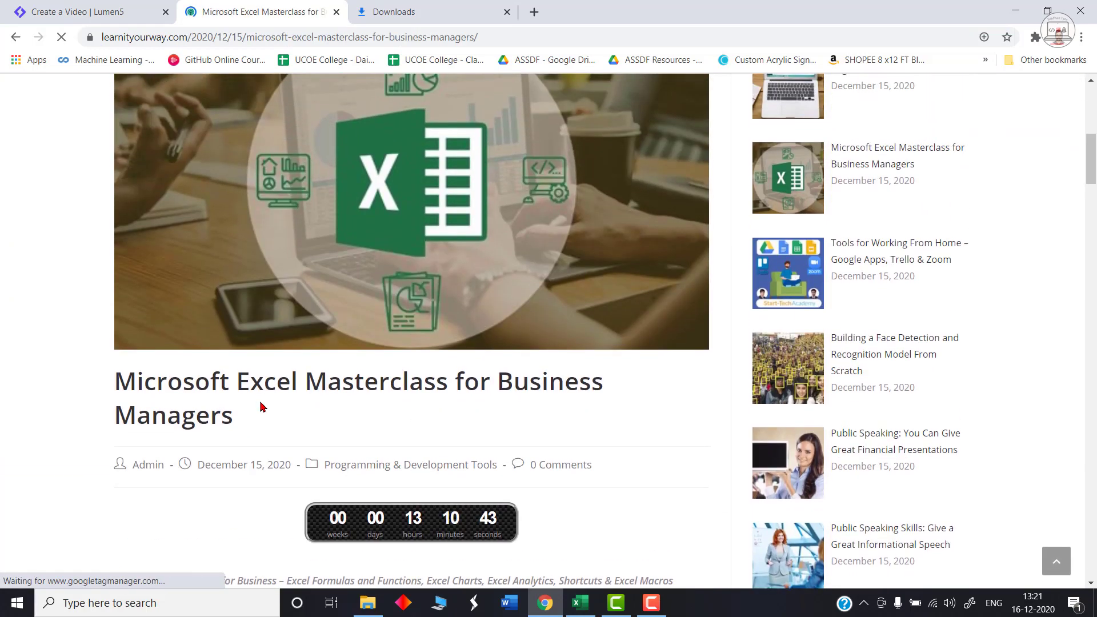
Step: Copy the Excel Masterclass article's URL and paste it into Lumen5 as the blog source for the video
left_click(201, 36)
right_click(216, 42)
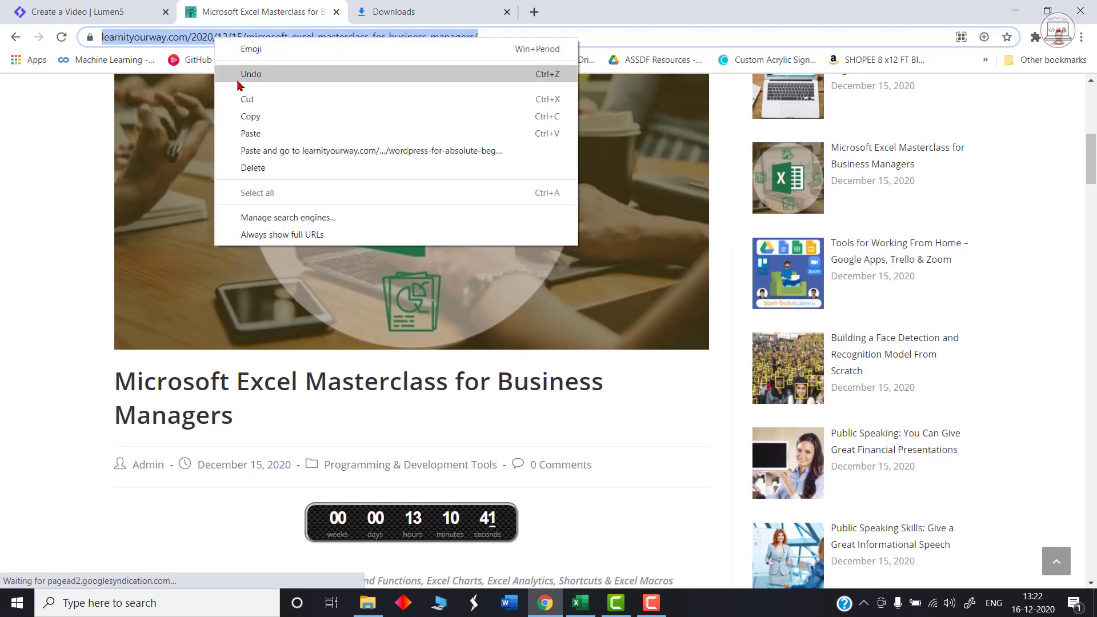
left_click(237, 114)
left_click(99, 11)
right_click(224, 378)
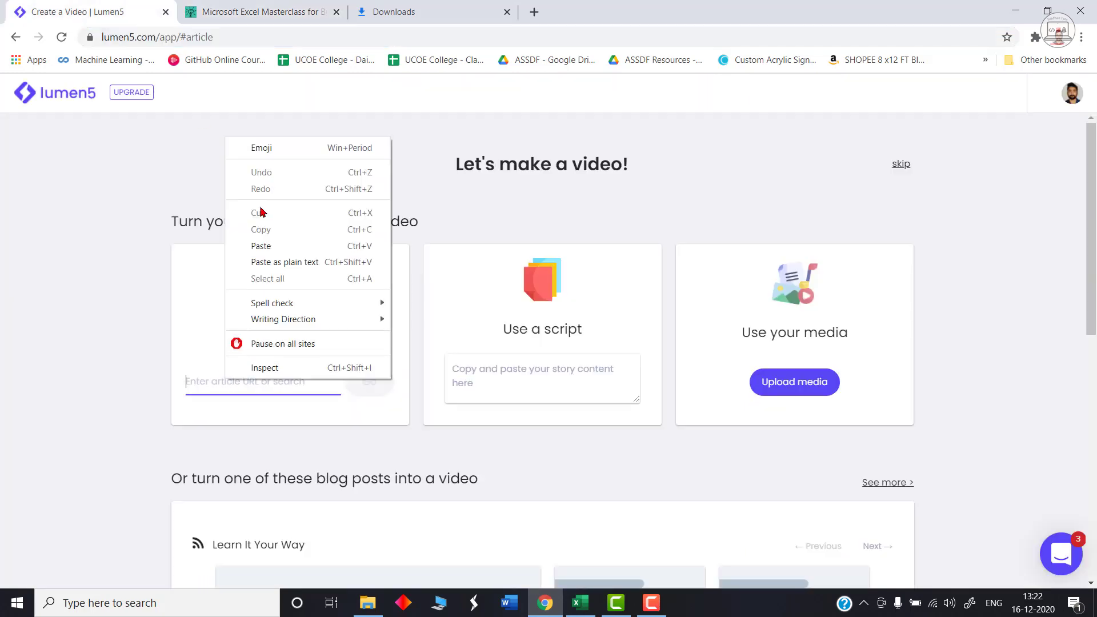
left_click(261, 245)
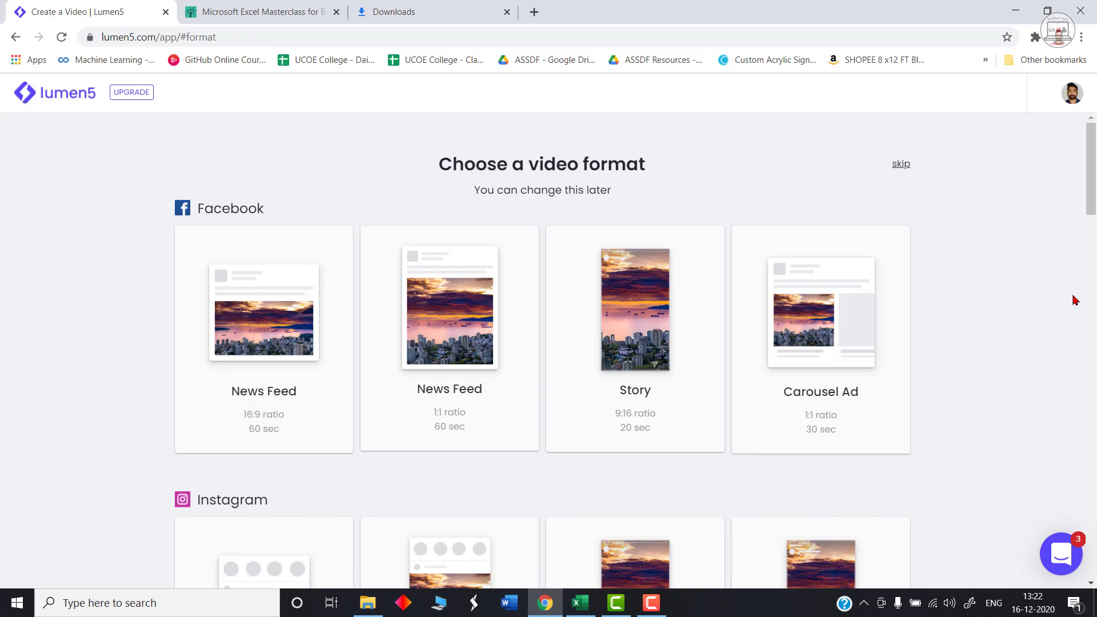
Step: Choose the Facebook News Feed video format with 16:9 ratio and 60 sec length
scroll(976, 375, "down", 5)
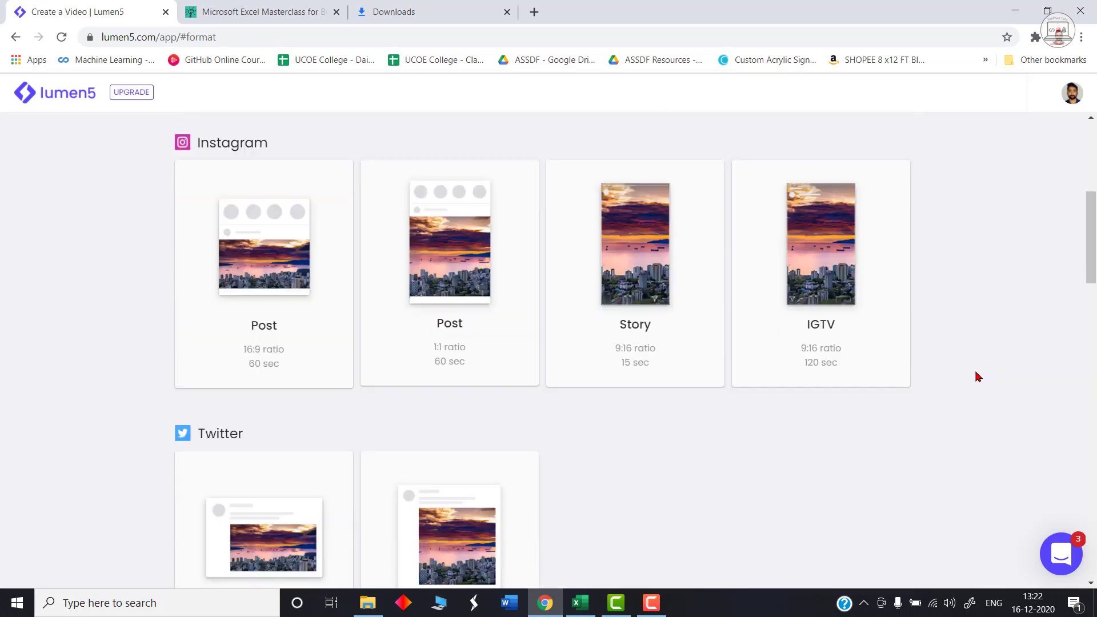
scroll(184, 294, "up", 5)
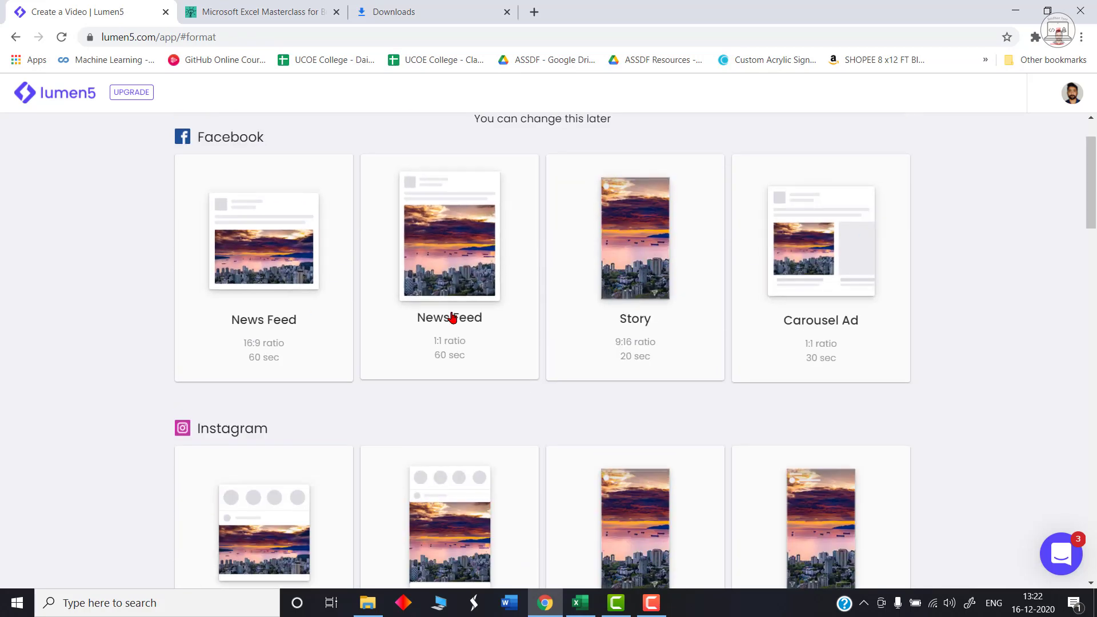
left_click(275, 275)
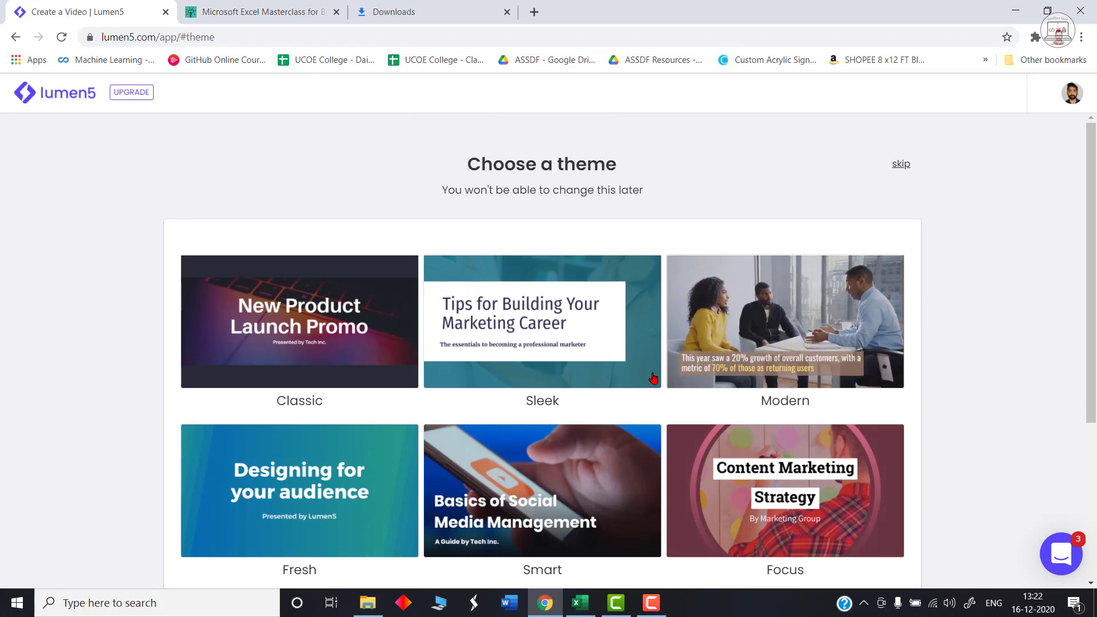
Step: Browse the available themes, including the 2019 themes, and apply the Focus theme to the video
scroll(590, 462, "down", 1)
scroll(719, 247, "down", 3)
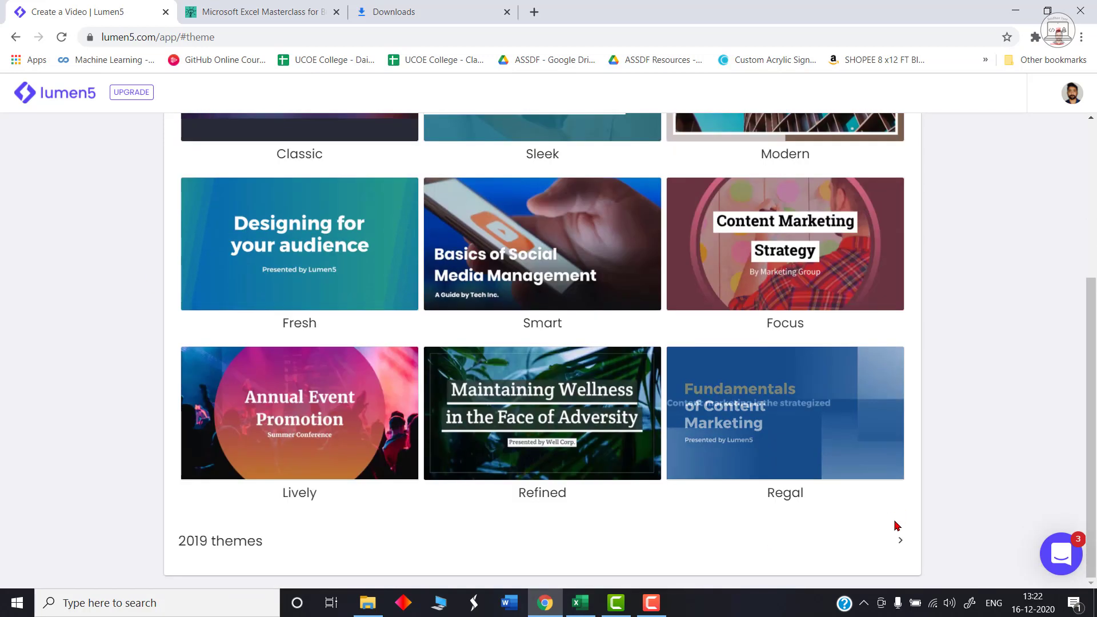
left_click(900, 540)
scroll(188, 448, "down", 9)
scroll(543, 377, "down", 4)
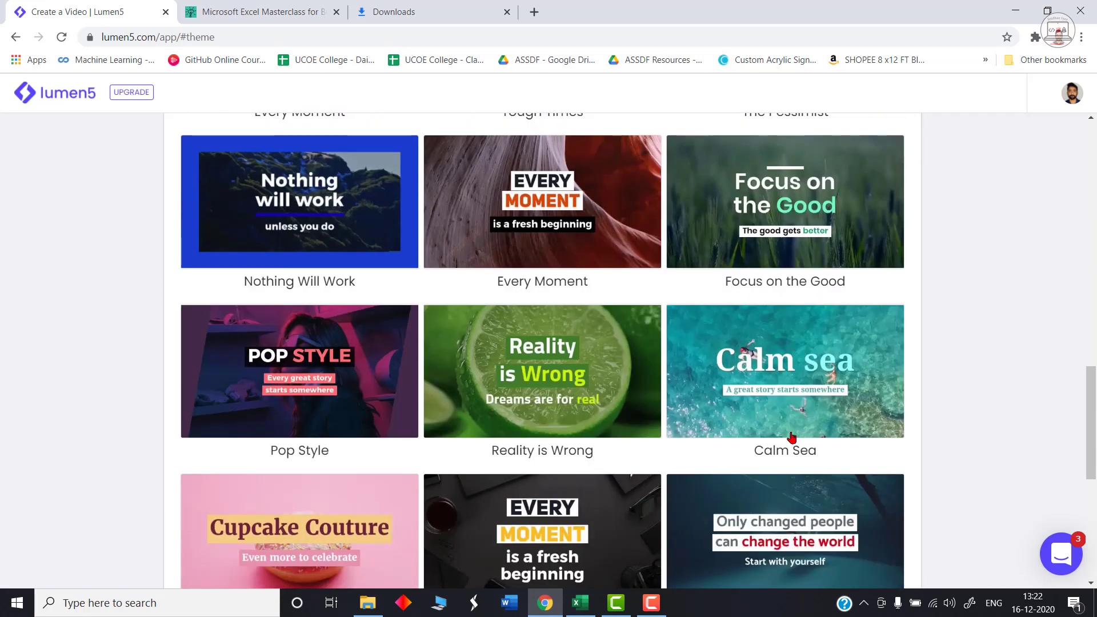
scroll(777, 417, "up", 5)
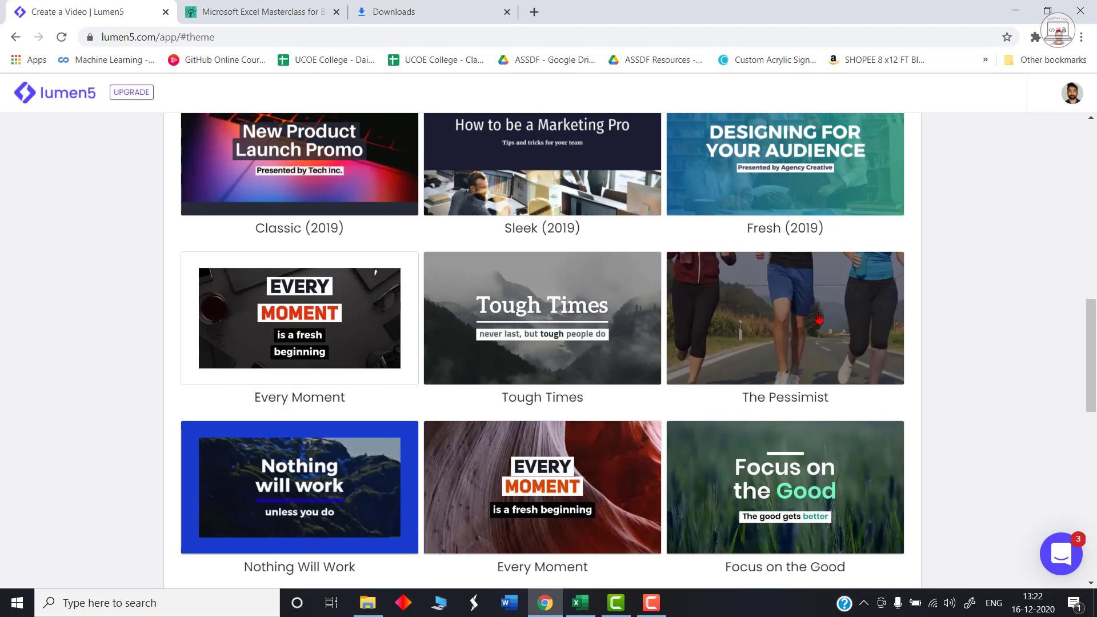
scroll(296, 443, "up", 10)
scroll(296, 443, "up", 3)
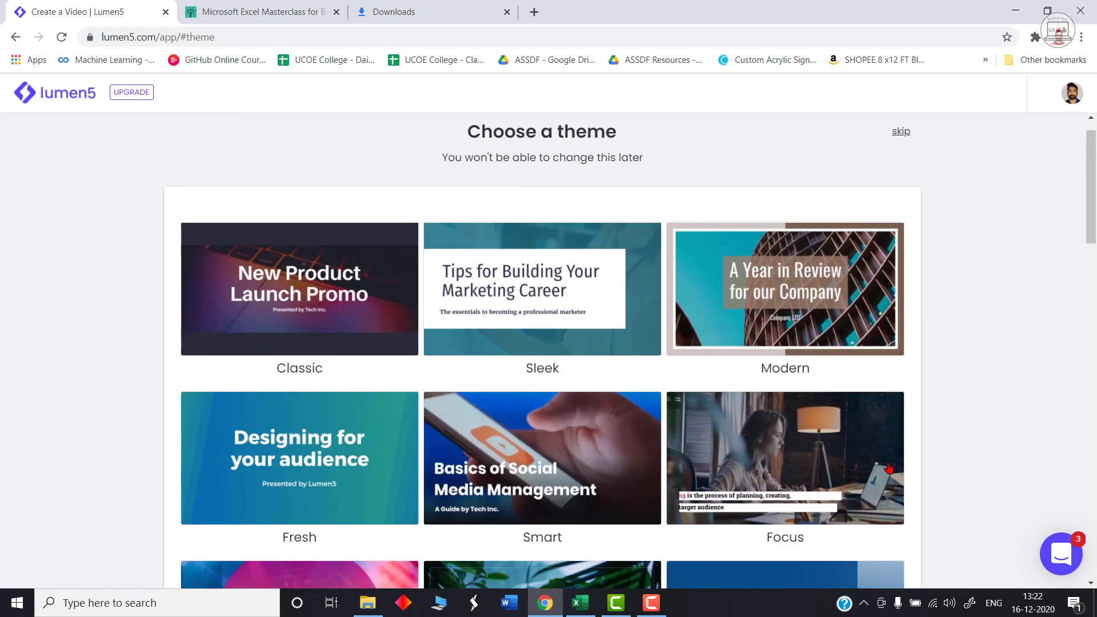
left_click(820, 460)
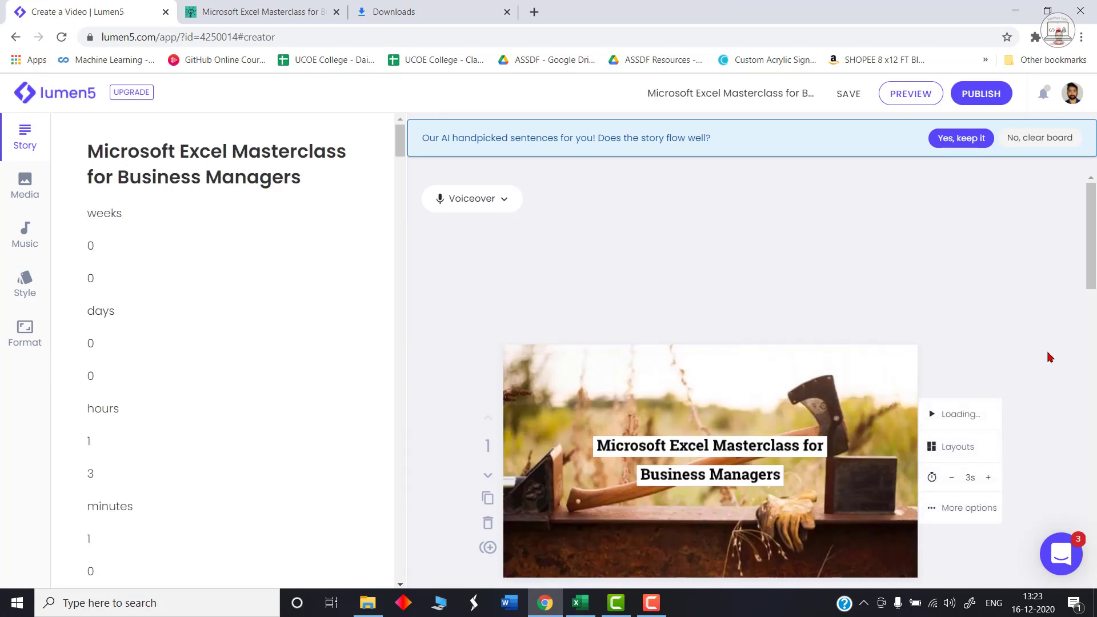
Step: Check the first generated scenes and keep the sentences handpicked by the AI
scroll(1047, 358, "down", 1)
scroll(857, 269, "down", 7)
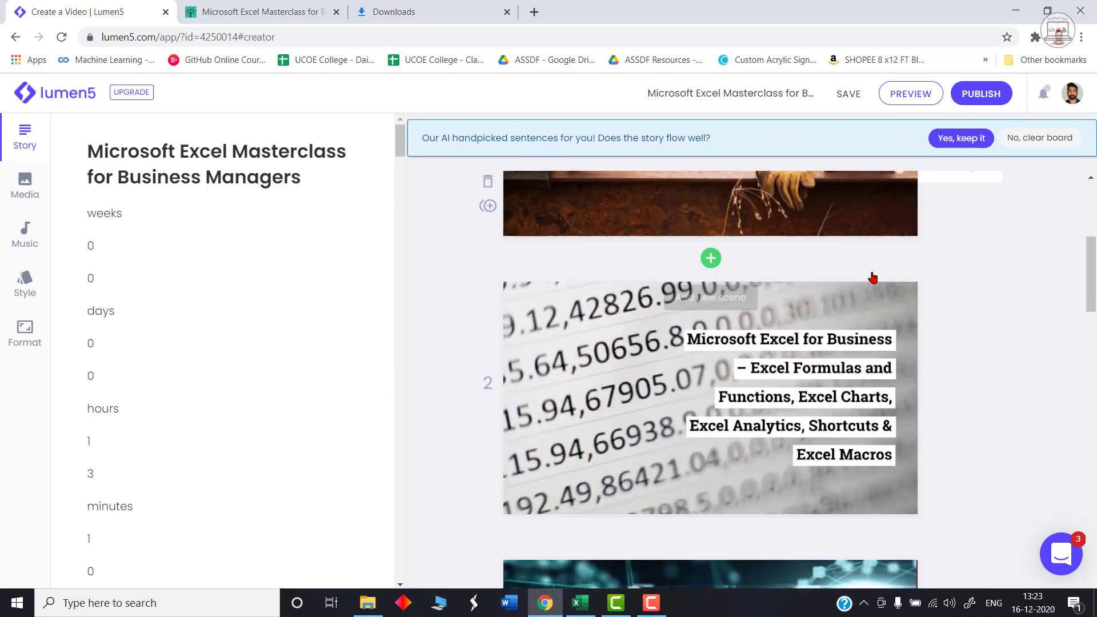
left_click(974, 143)
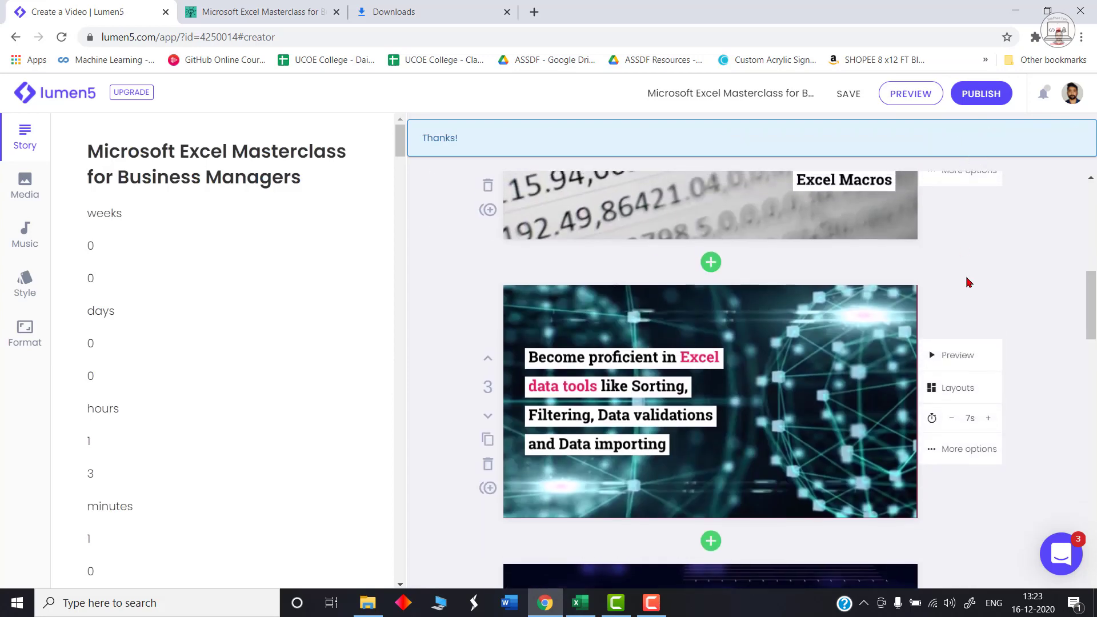
Step: Review the storyboard scenes from the outro back to scene 2, checking their text, images and durations
left_click_drag(1092, 278, 1091, 510)
scroll(527, 360, "up", 3)
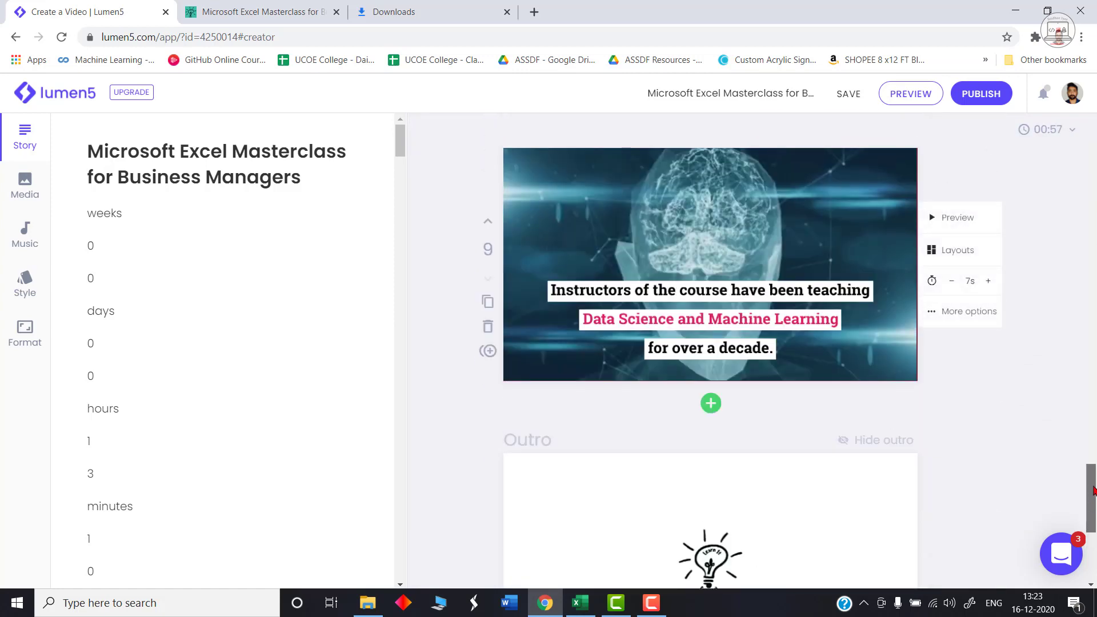
scroll(760, 377, "up", 5)
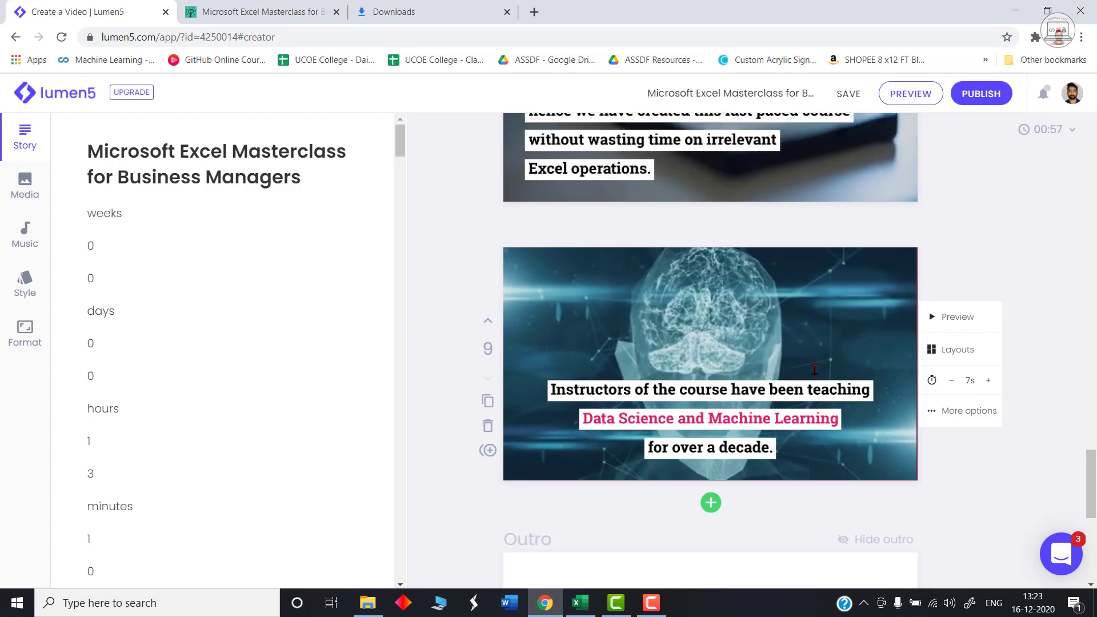
scroll(944, 428, "up", 5)
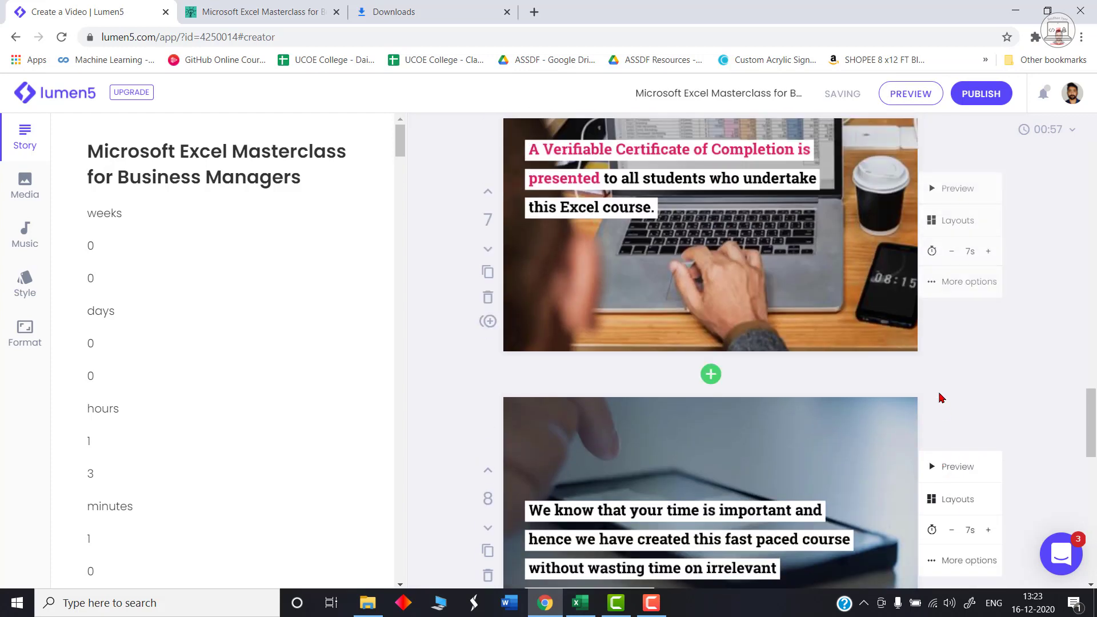
scroll(994, 429, "up", 4)
scroll(994, 419, "up", 4)
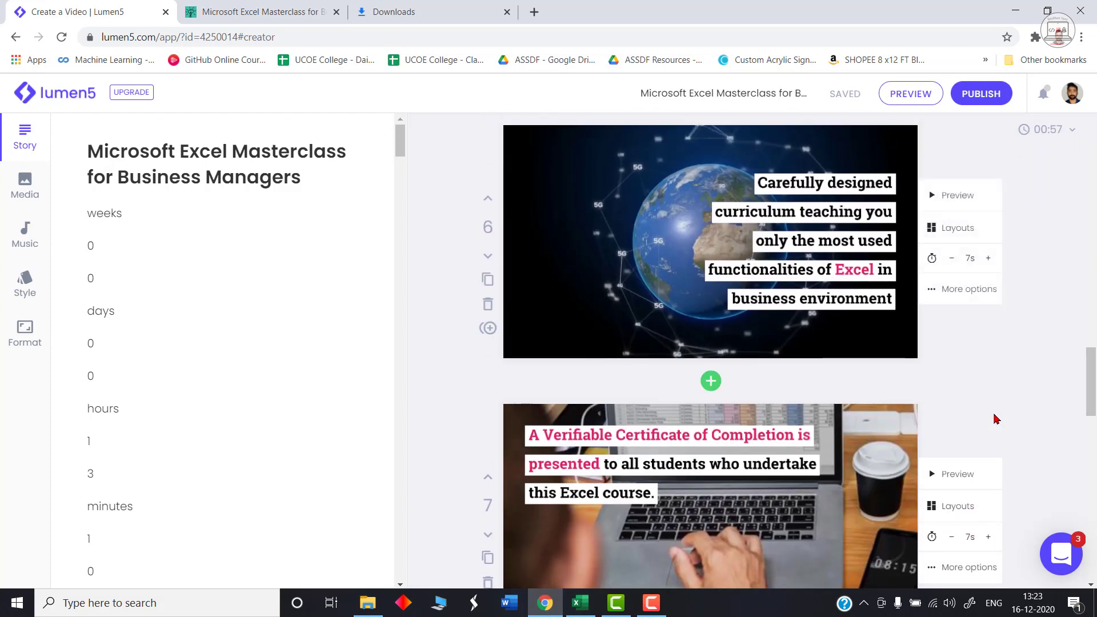
scroll(1020, 300, "up", 4)
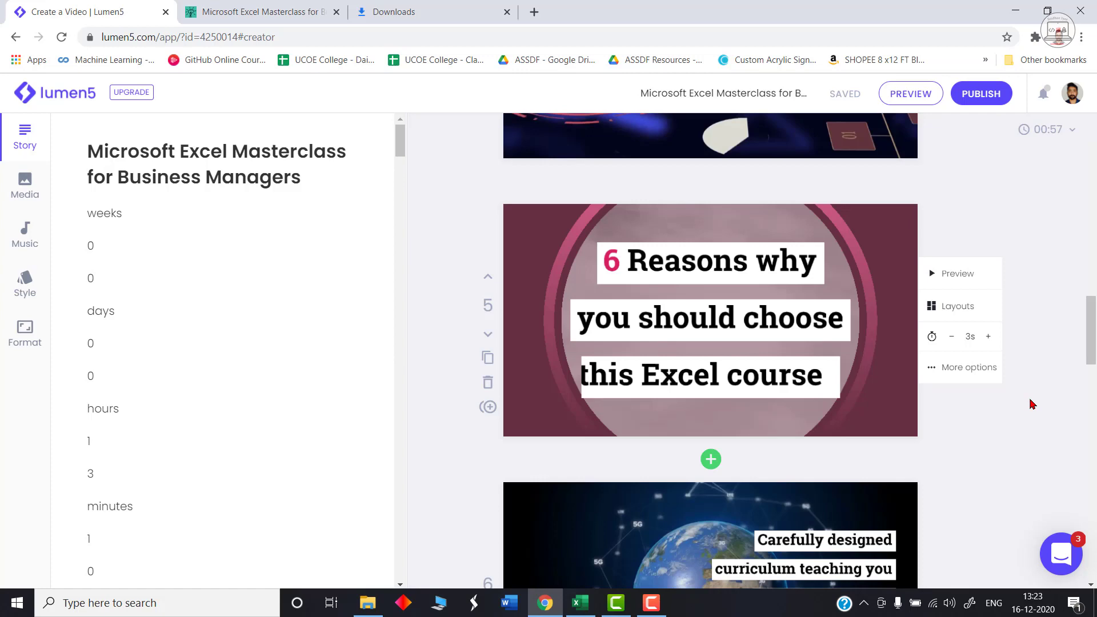
scroll(1048, 399, "up", 10)
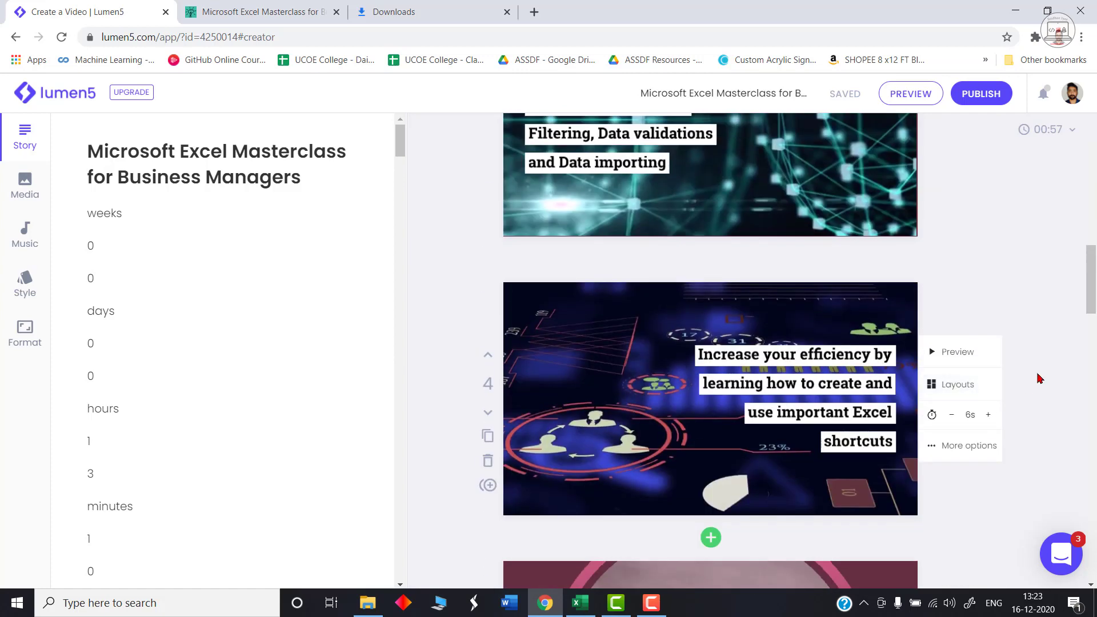
scroll(962, 237, "up", 1)
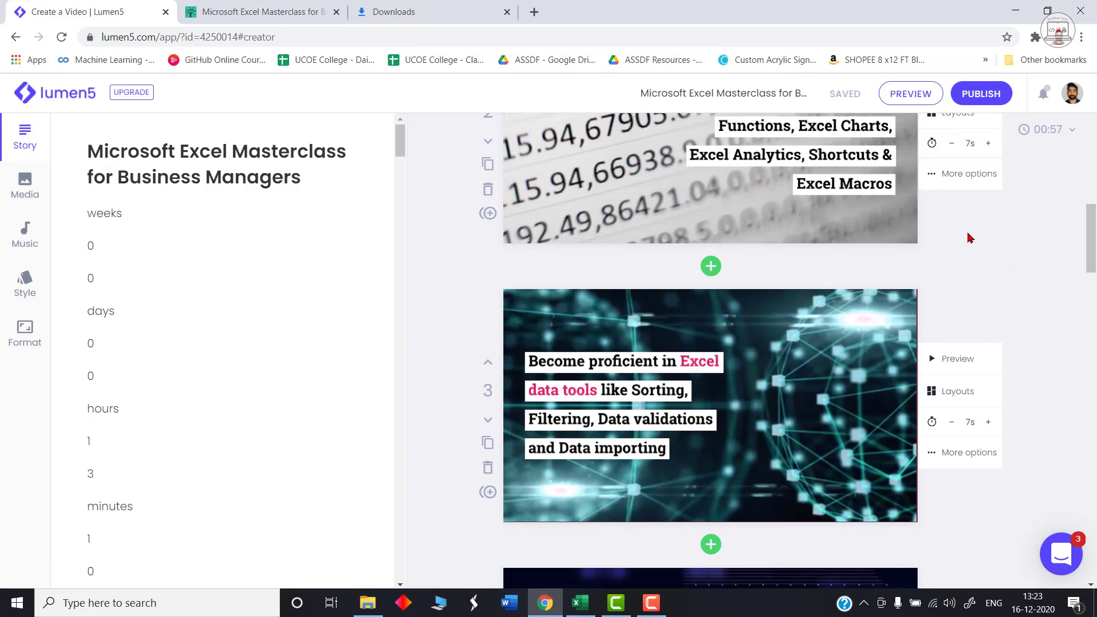
scroll(967, 240, "up", 2)
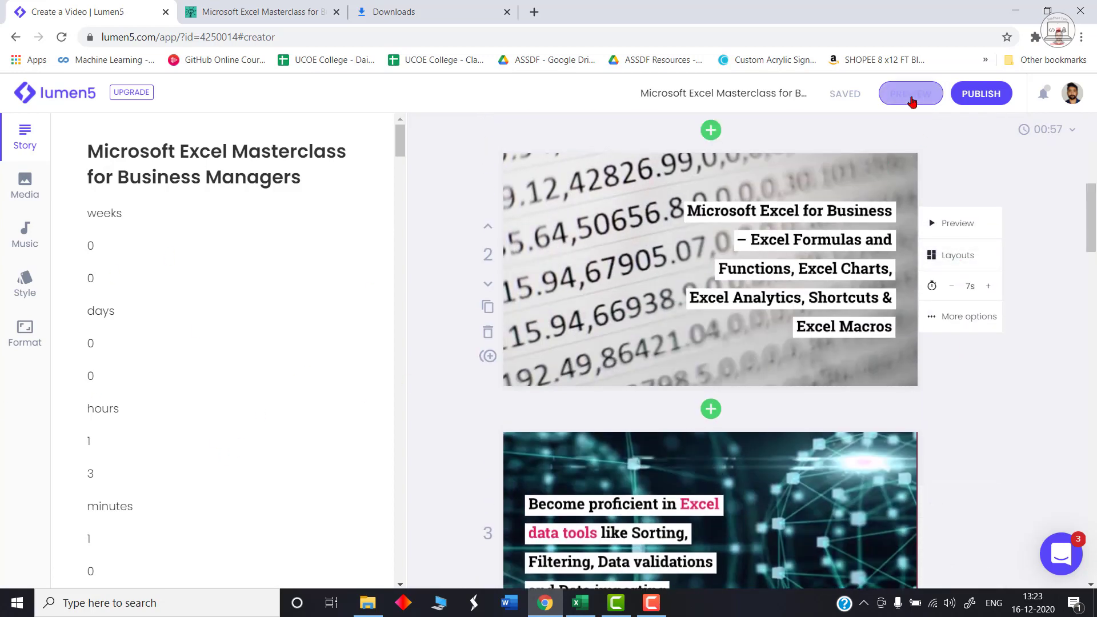
Step: Preview the whole video through its closing credit scene, close the preview and return to the first scene
left_click(910, 100)
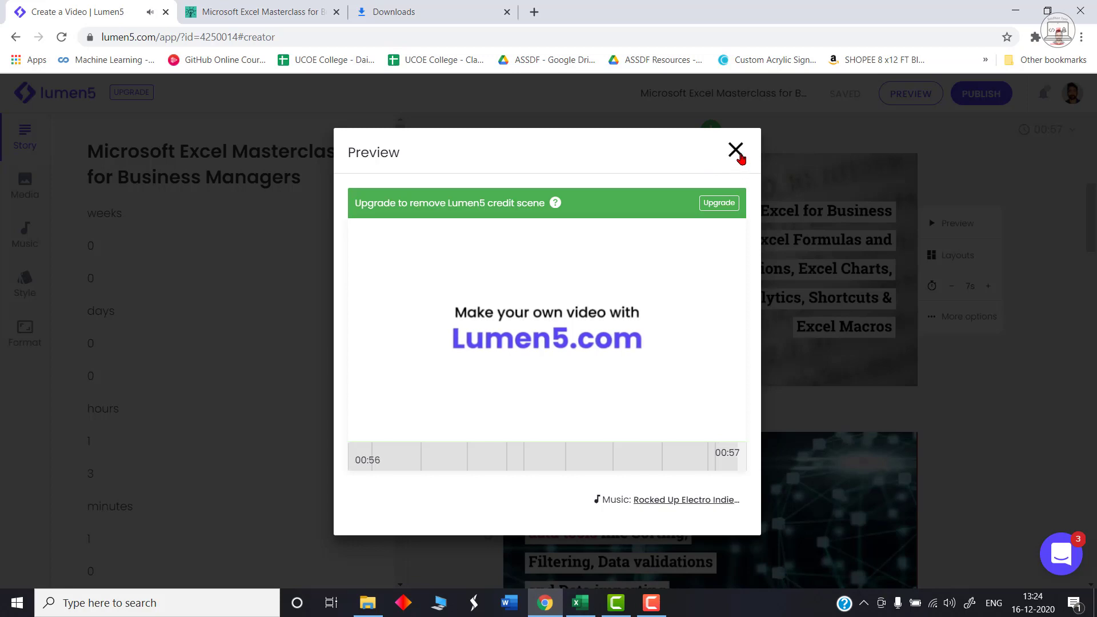
left_click(737, 151)
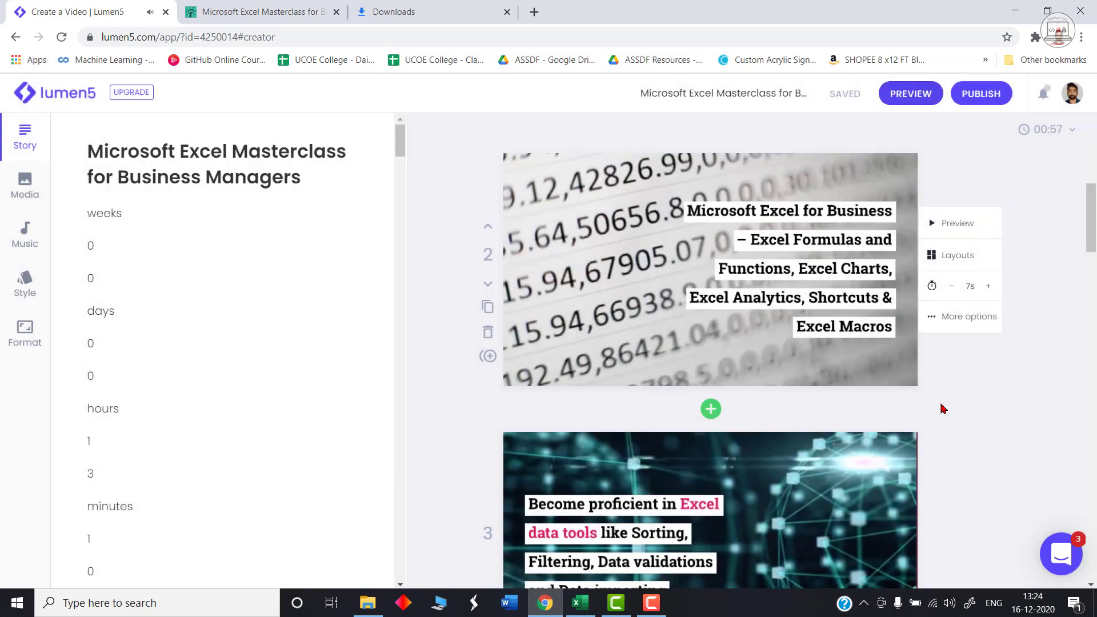
scroll(1021, 412, "up", 6)
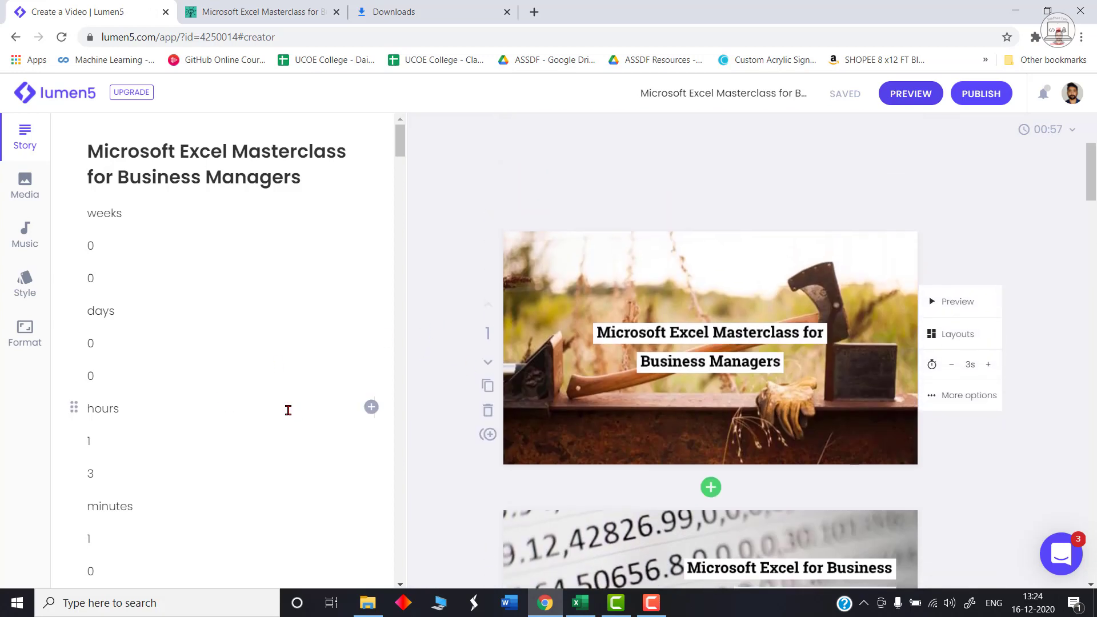
Step: Switch to the source blog post, examine its title, countdown, What you'll learn and Description sections, and return to the Lumen5 editor
left_click(267, 9)
scroll(114, 372, "down", 15)
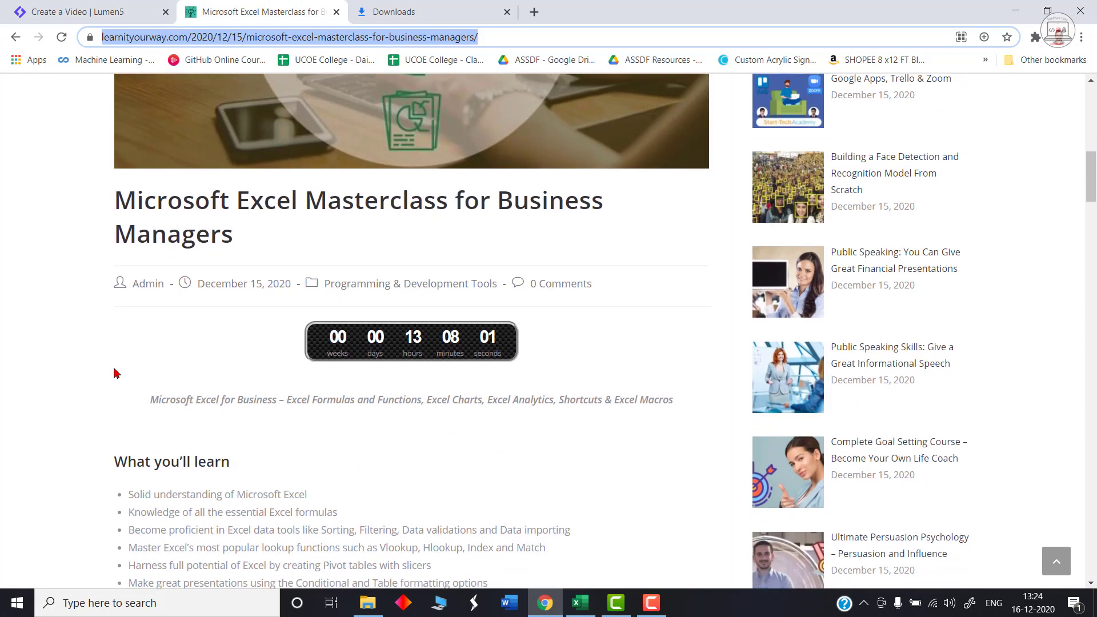
scroll(285, 442, "up", 12)
scroll(306, 446, "up", 6)
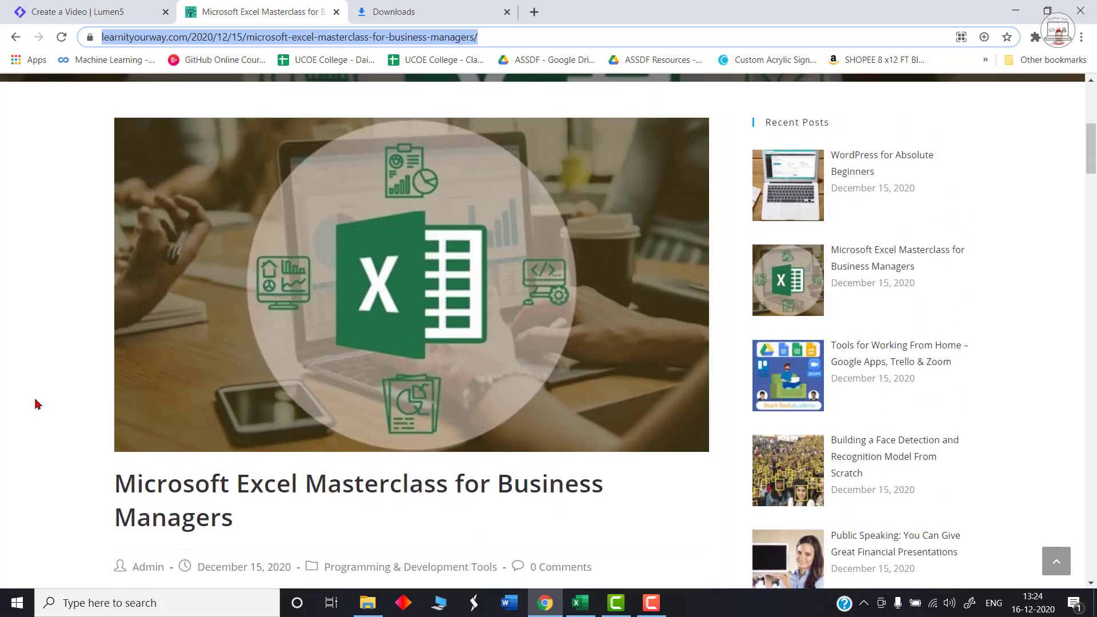
left_click(41, 394)
scroll(147, 362, "down", 3)
scroll(258, 369, "down", 3)
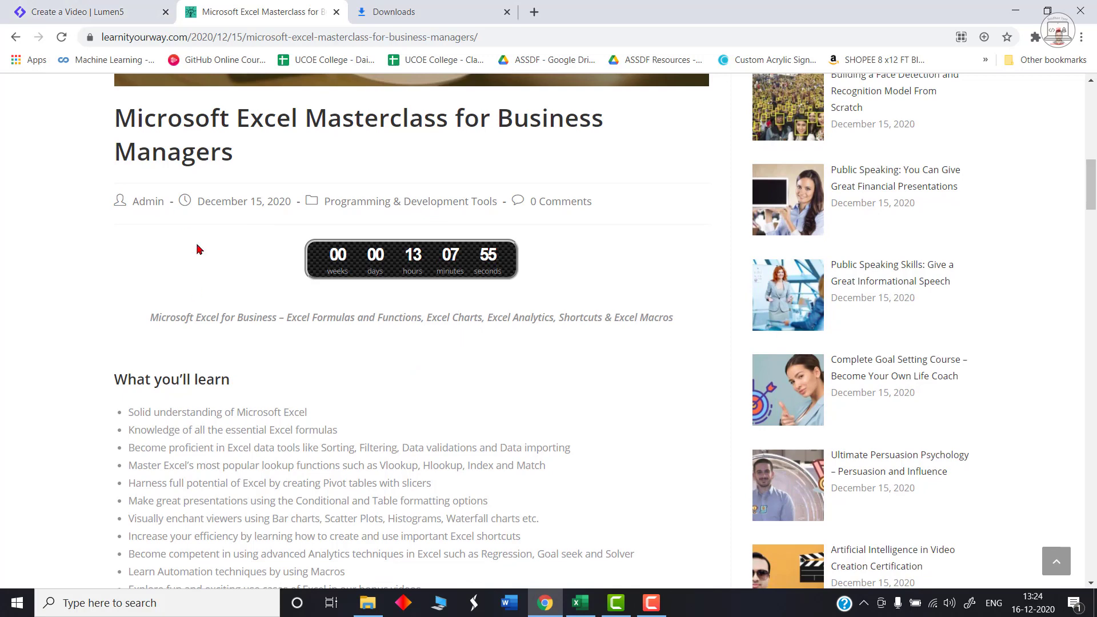
scroll(233, 178, "down", 4)
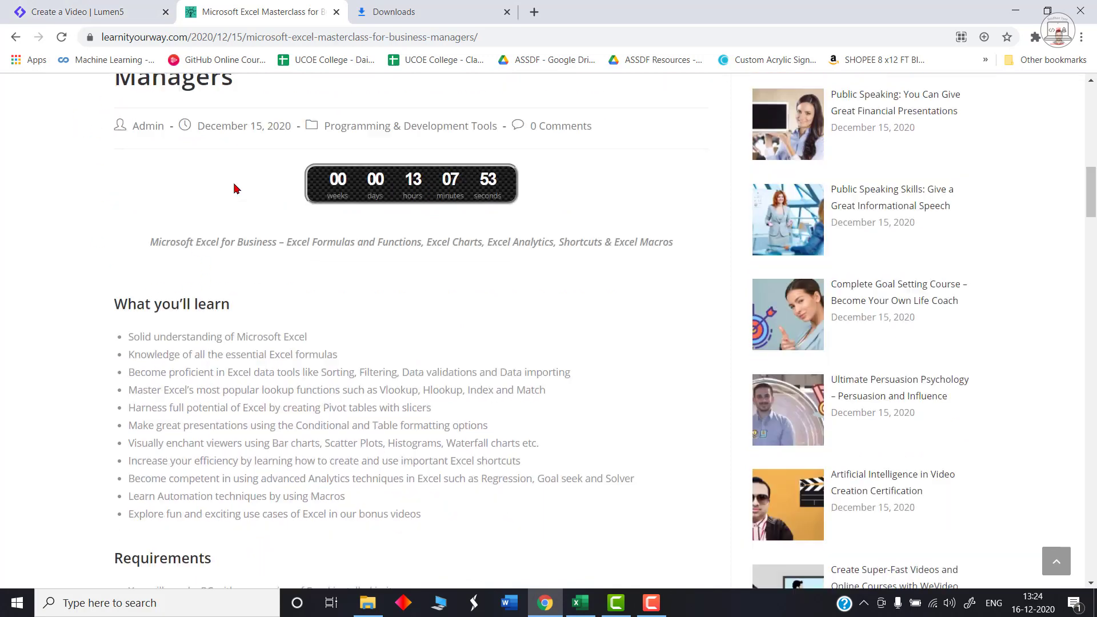
scroll(144, 204, "up", 1)
left_click_drag(126, 202, 150, 197)
left_click(244, 208)
scroll(290, 241, "down", 3)
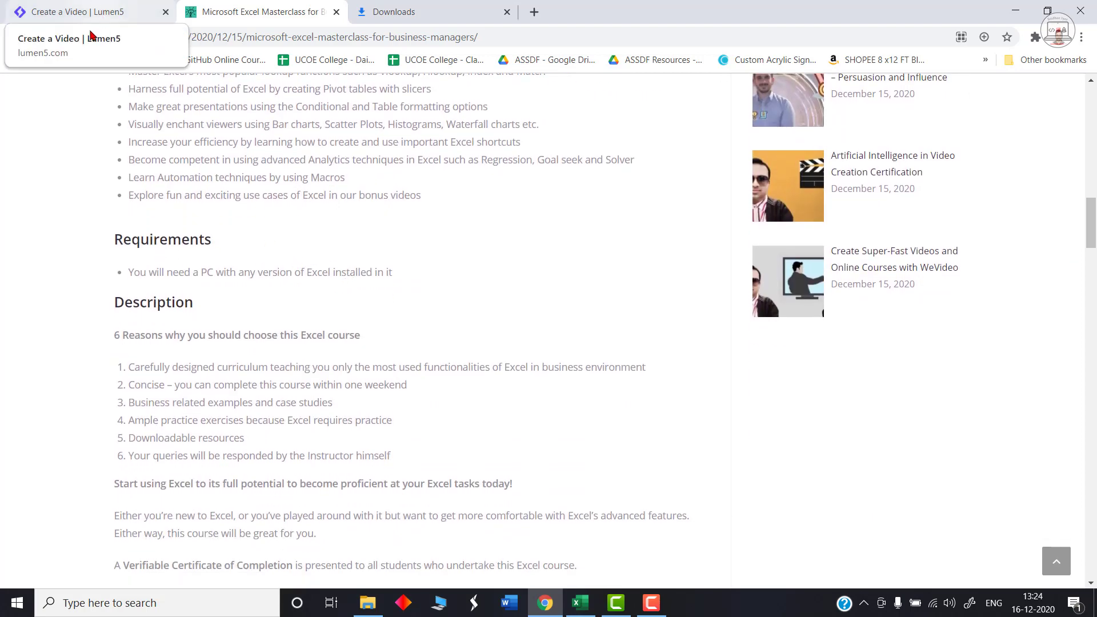
left_click(100, 6)
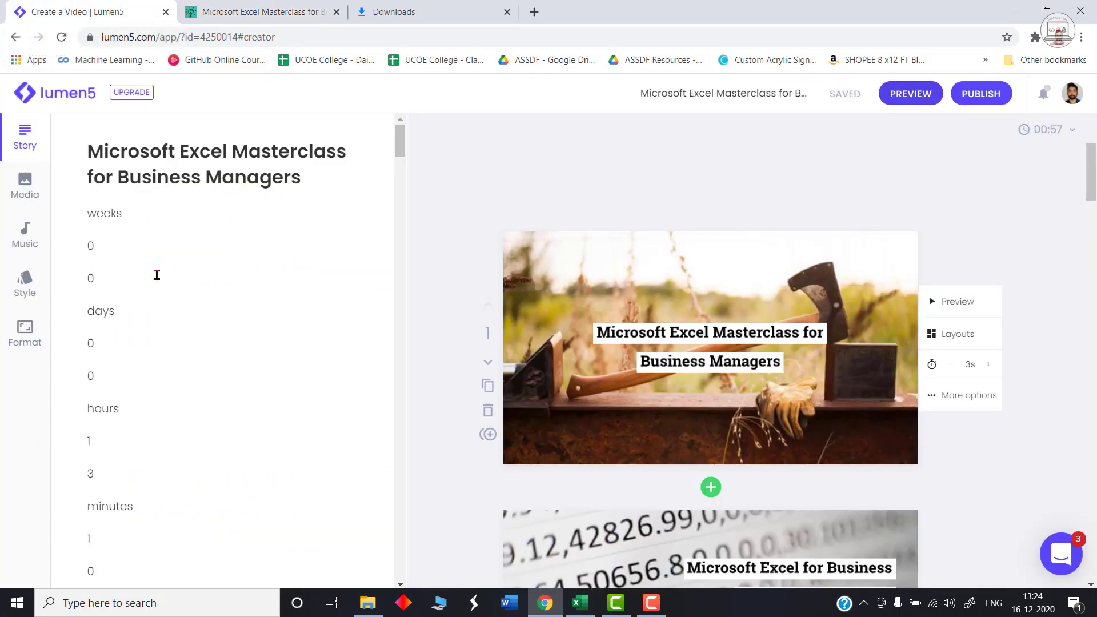
Step: Examine the rest of the blog post, from the Description through "Why should you choose this course?" to the course contents list
left_click(285, 11)
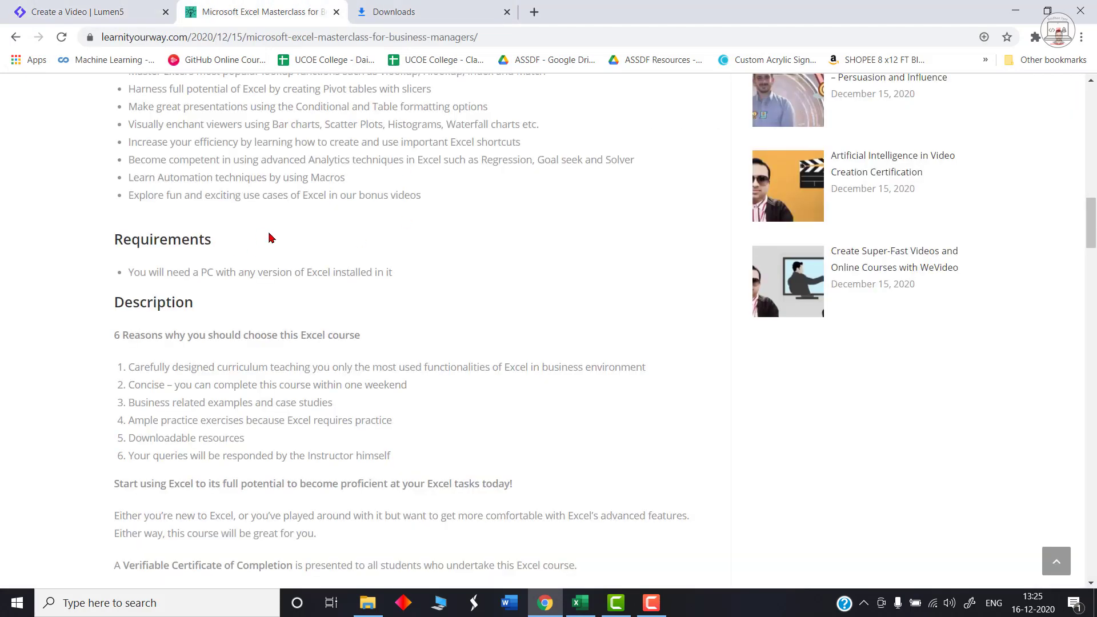
scroll(281, 392, "down", 2)
scroll(179, 289, "down", 1)
scroll(255, 239, "down", 3)
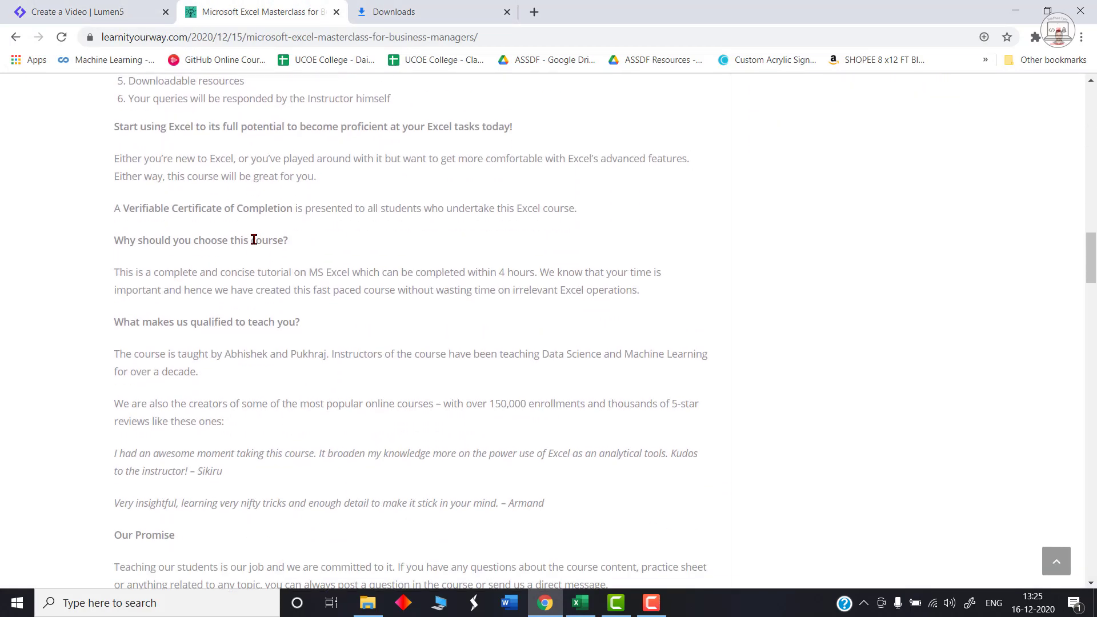
scroll(264, 263, "down", 1)
left_click_drag(302, 241, 107, 249)
left_click(320, 285)
scroll(201, 332, "down", 3)
scroll(289, 383, "down", 5)
scroll(291, 382, "down", 1)
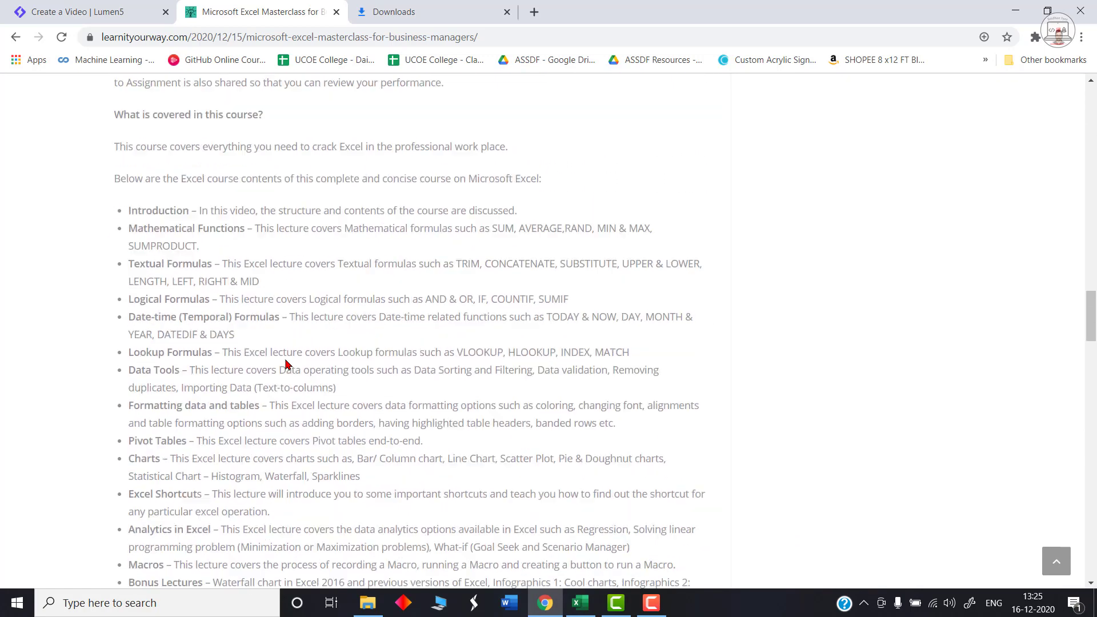
Step: Return to the Lumen5 editor and compare the imported story text, from the title to the reasons for choosing the course, with the first scenes
left_click(74, 8)
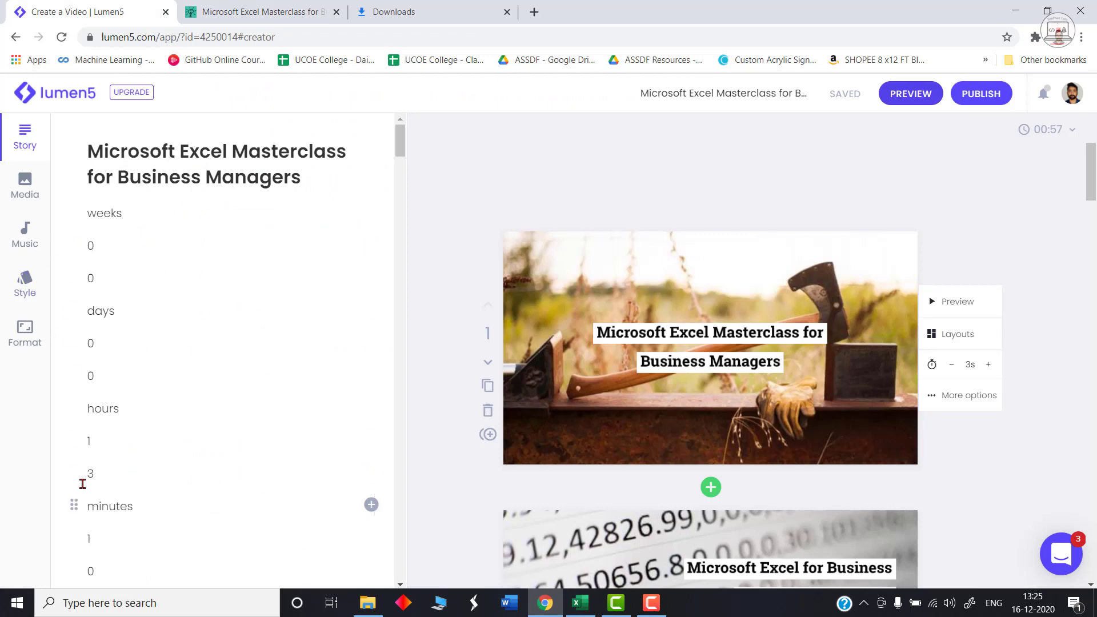
scroll(228, 521, "down", 8)
scroll(229, 523, "down", 6)
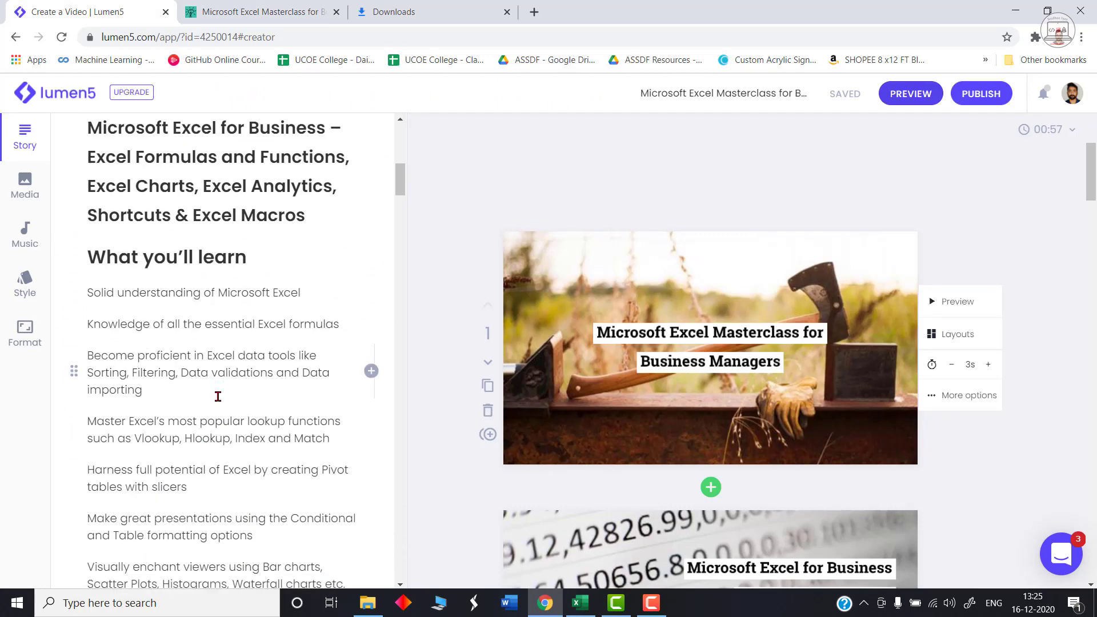
scroll(259, 380, "down", 4)
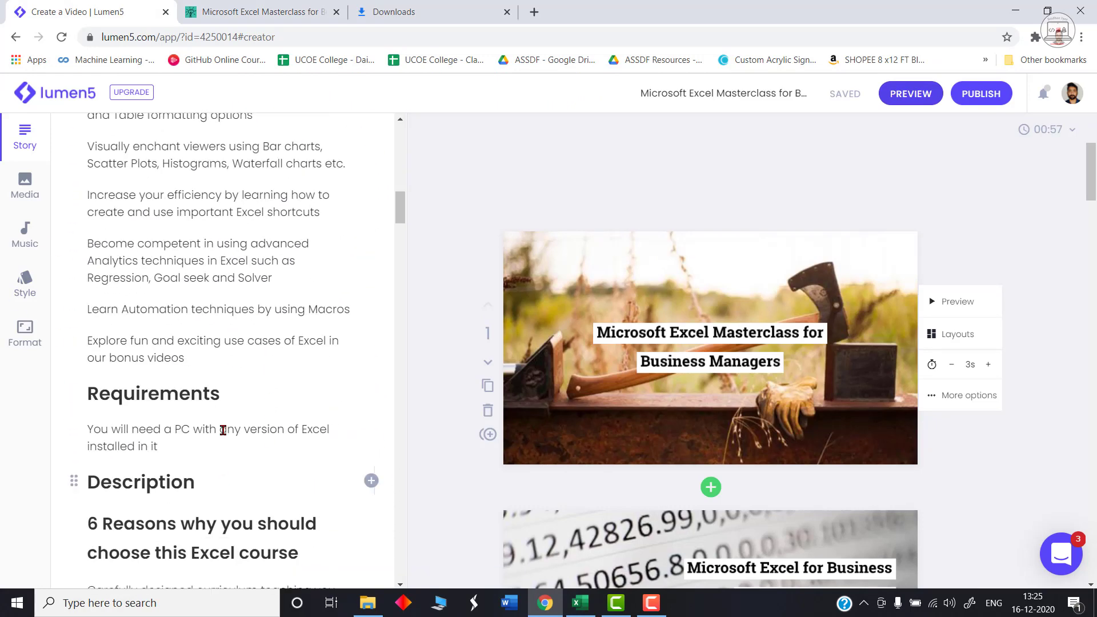
scroll(218, 398, "down", 4)
scroll(246, 354, "down", 5)
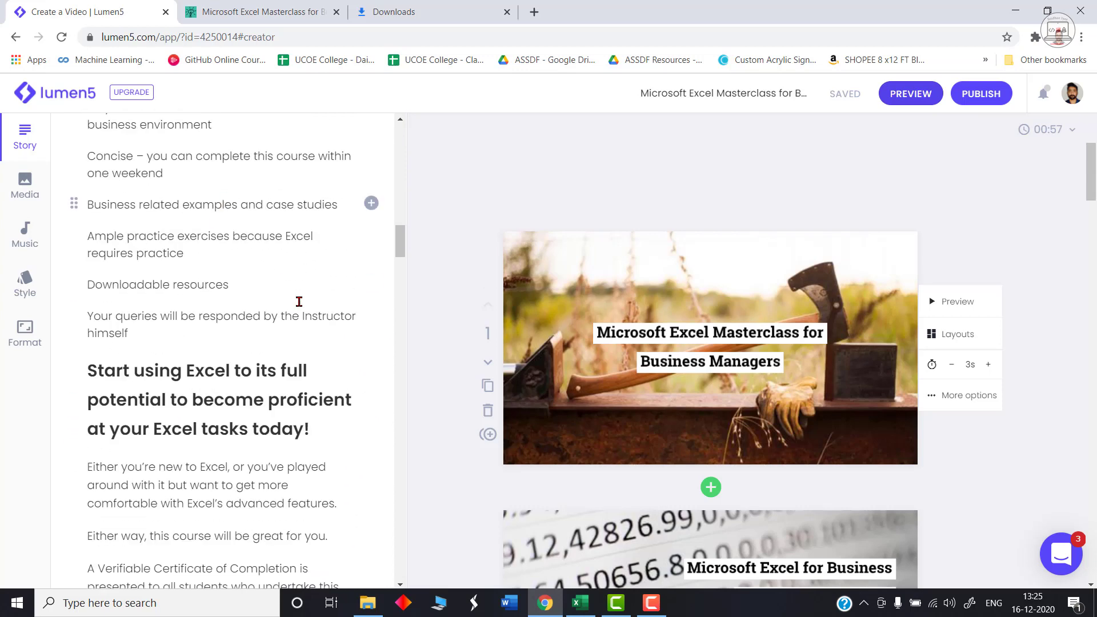
scroll(228, 342, "up", 3)
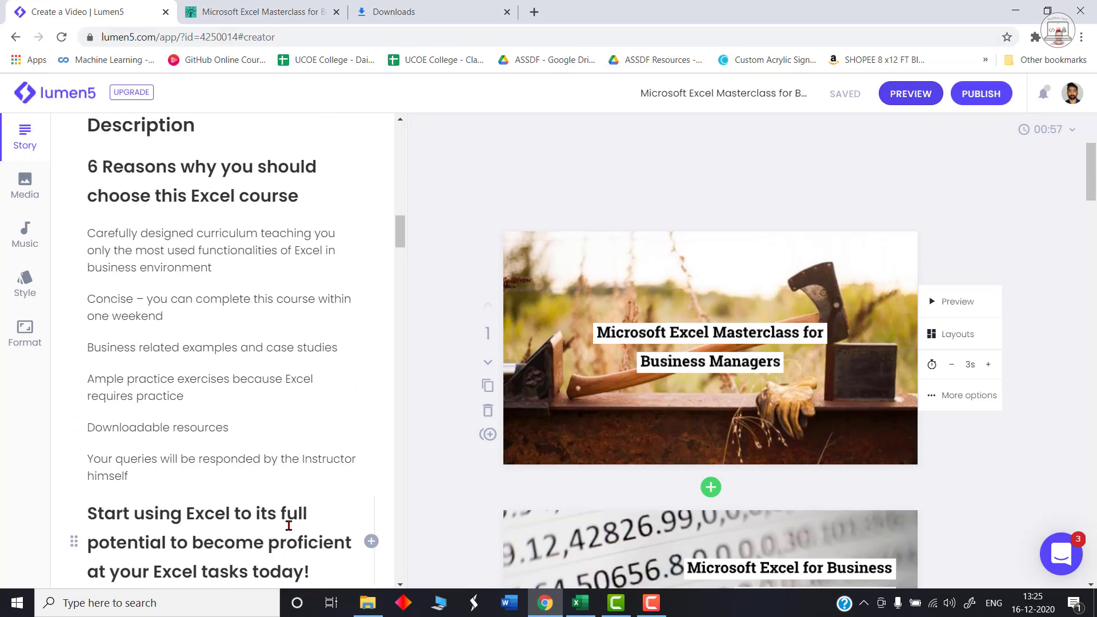
scroll(1055, 437, "down", 2)
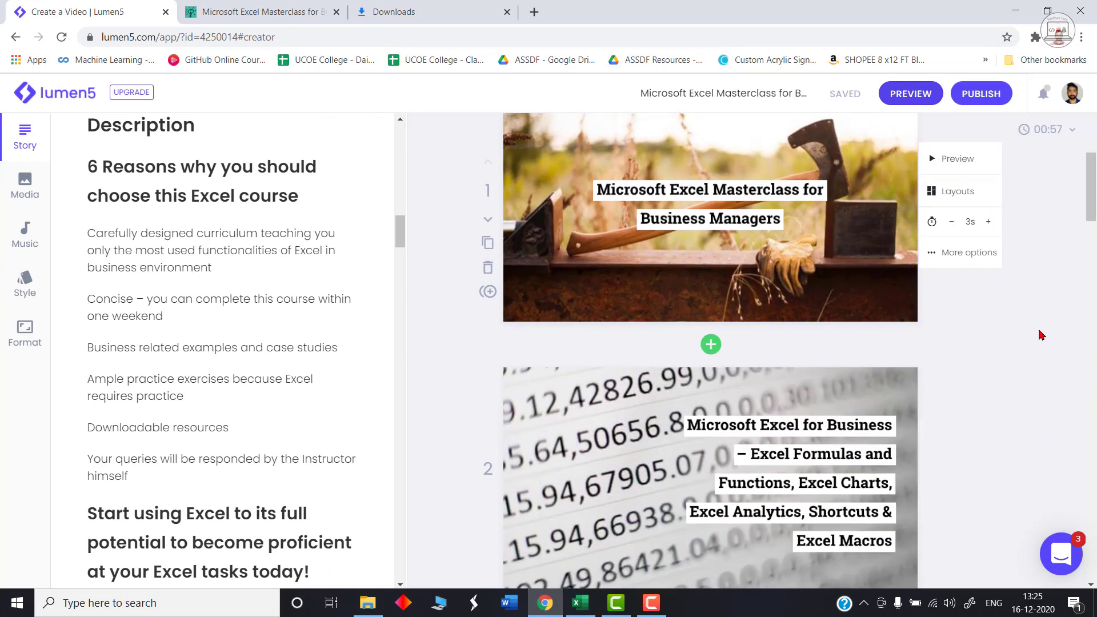
scroll(1065, 418, "down", 1)
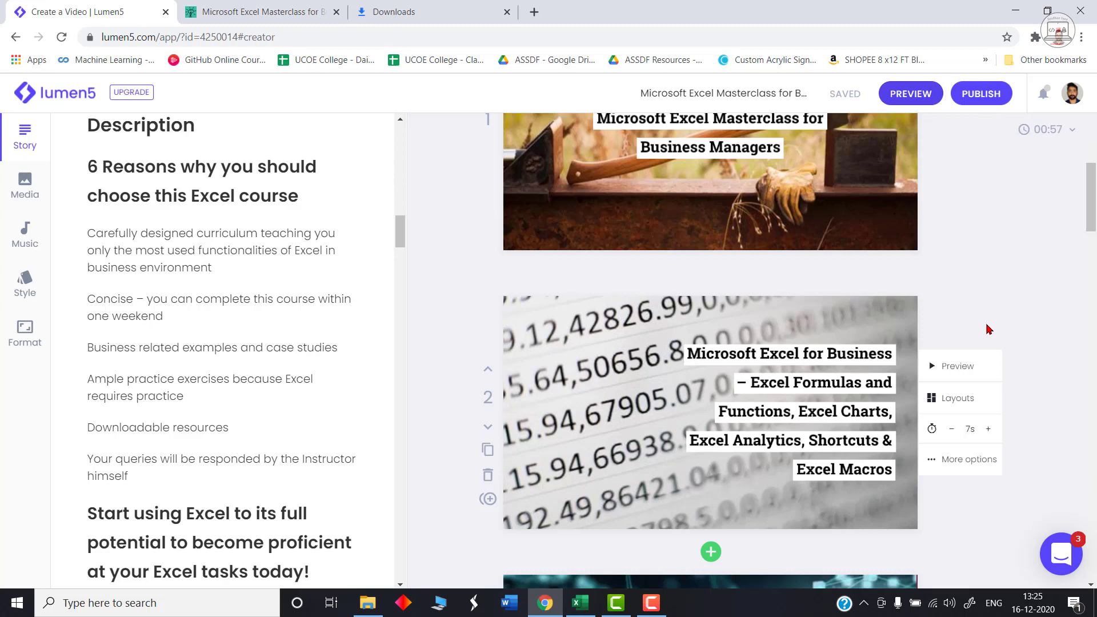
scroll(314, 278, "up", 1)
scroll(300, 286, "up", 2)
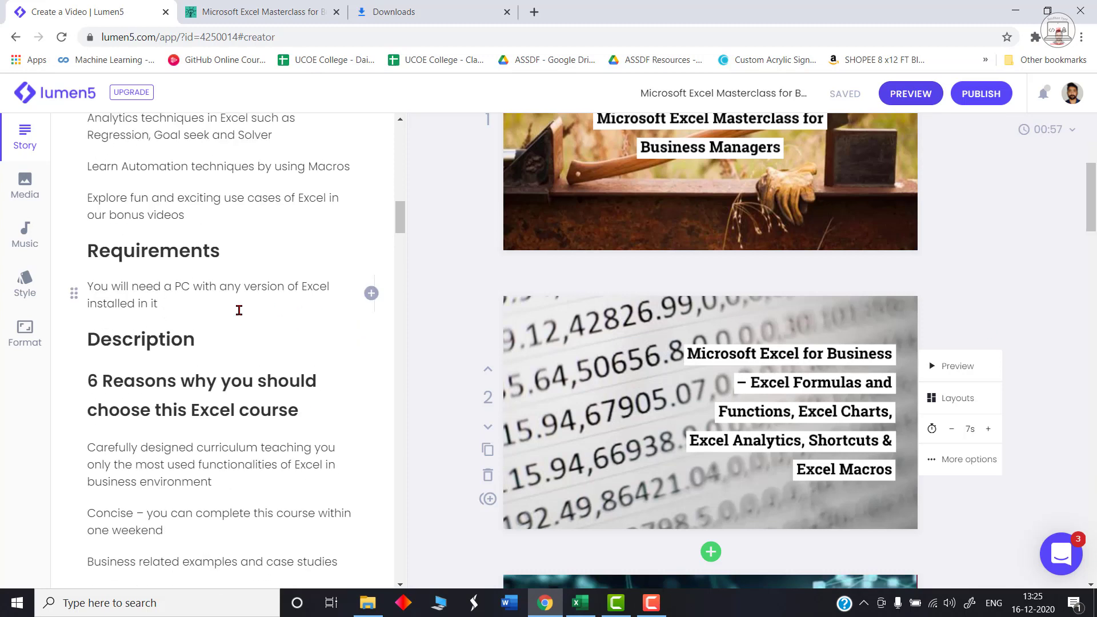
Step: Add the line "Why to learn this?" to the story text after the PC requirement, above the Description heading
left_click(190, 307)
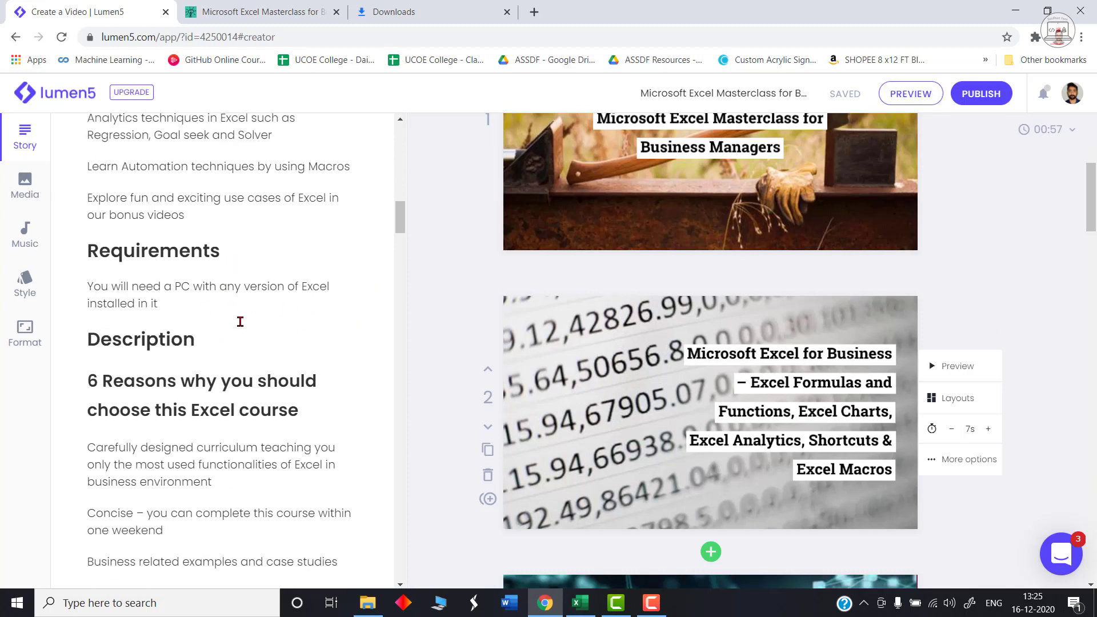
key("Return")
key("Return")
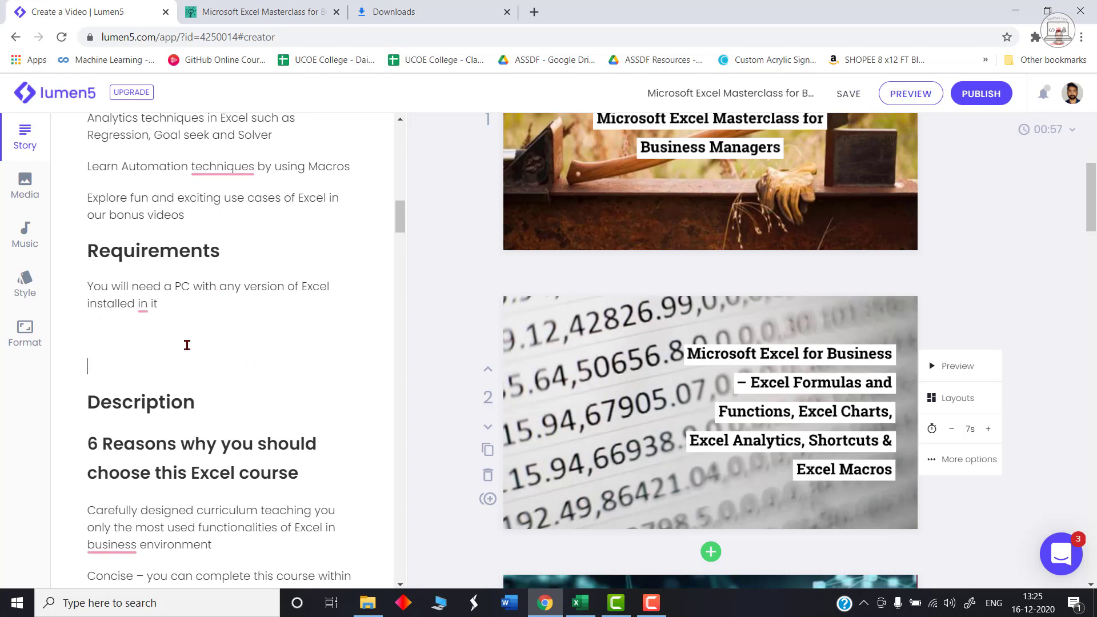
type("Why to learn this")
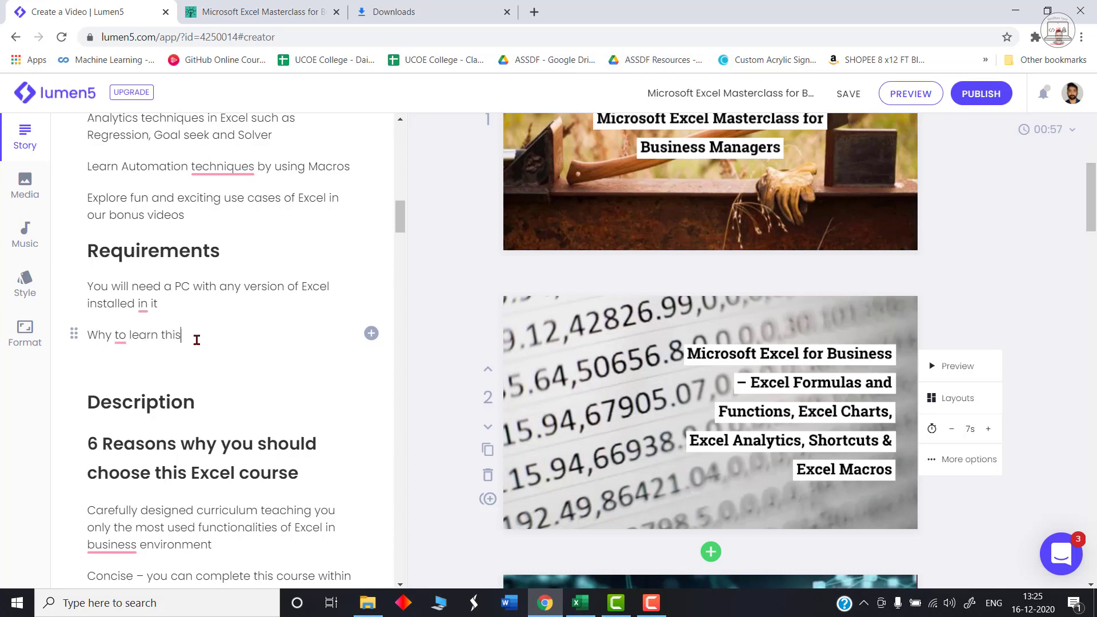
double_click(140, 337)
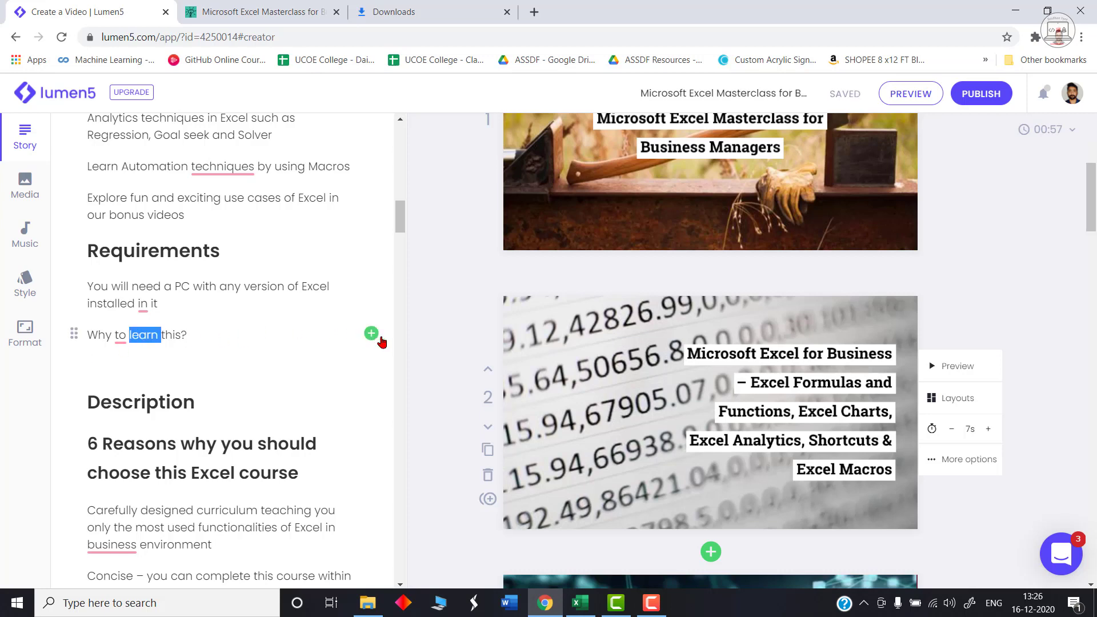
Step: Look over the video's style settings, including brand presets, watermark and color palettes
left_click(25, 283)
scroll(103, 421, "down", 1)
scroll(104, 421, "down", 3)
scroll(135, 331, "up", 4)
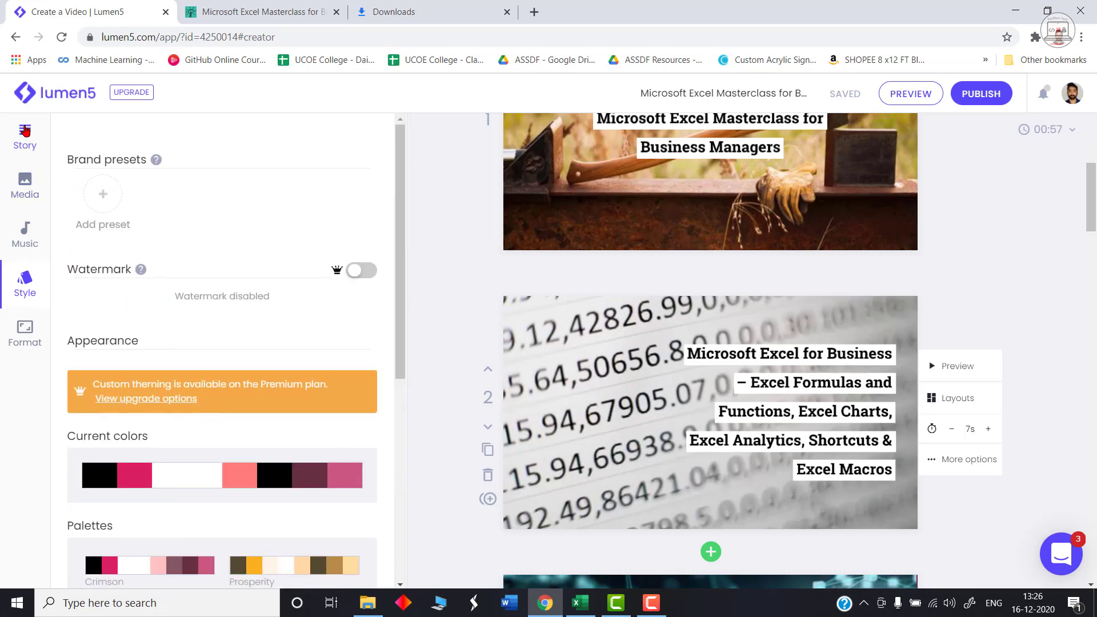
Step: Insert the story line "Why to learn this?" into the video as a new scene after the opening title scene
left_click(24, 128)
scroll(251, 354, "down", 8)
scroll(241, 398, "down", 4)
scroll(229, 405, "up", 4)
scroll(170, 438, "down", 6)
left_click(190, 407)
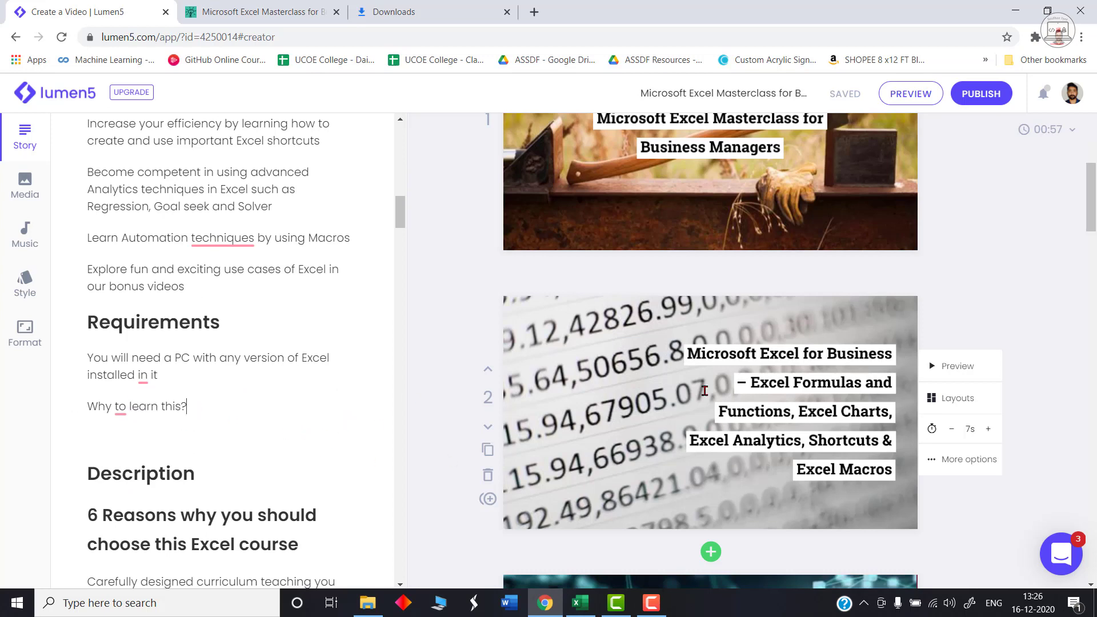
scroll(725, 427, "up", 3)
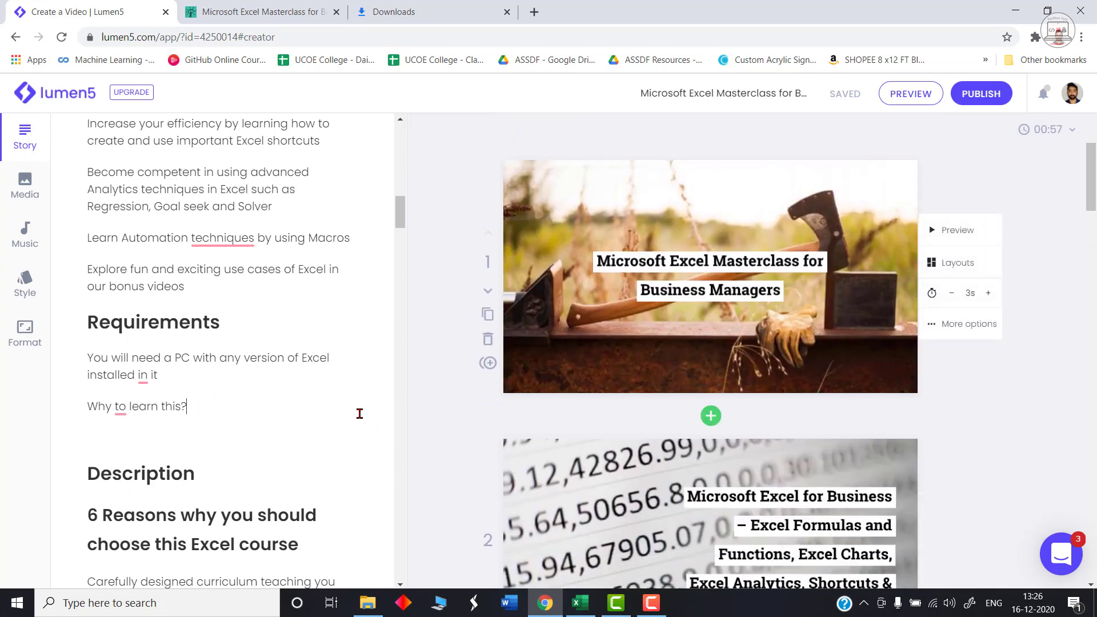
left_click(371, 407)
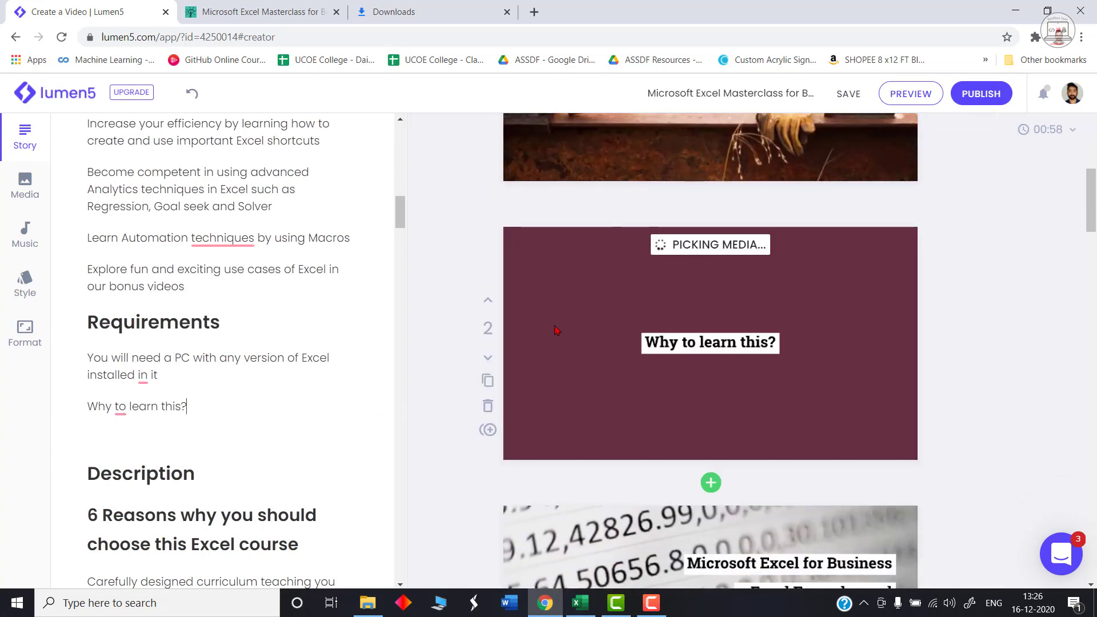
Step: Reorder the "Why to learn this?" scene to position 5, directly before the "6 Reasons why you should choose this Excel course" scene
left_click(488, 357)
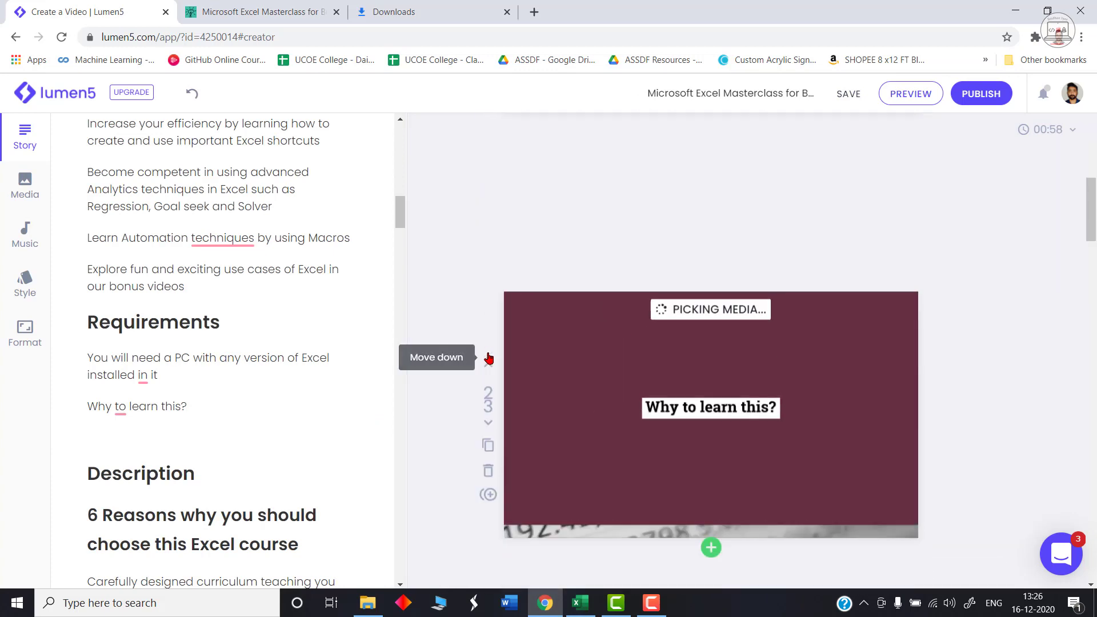
left_click(488, 360)
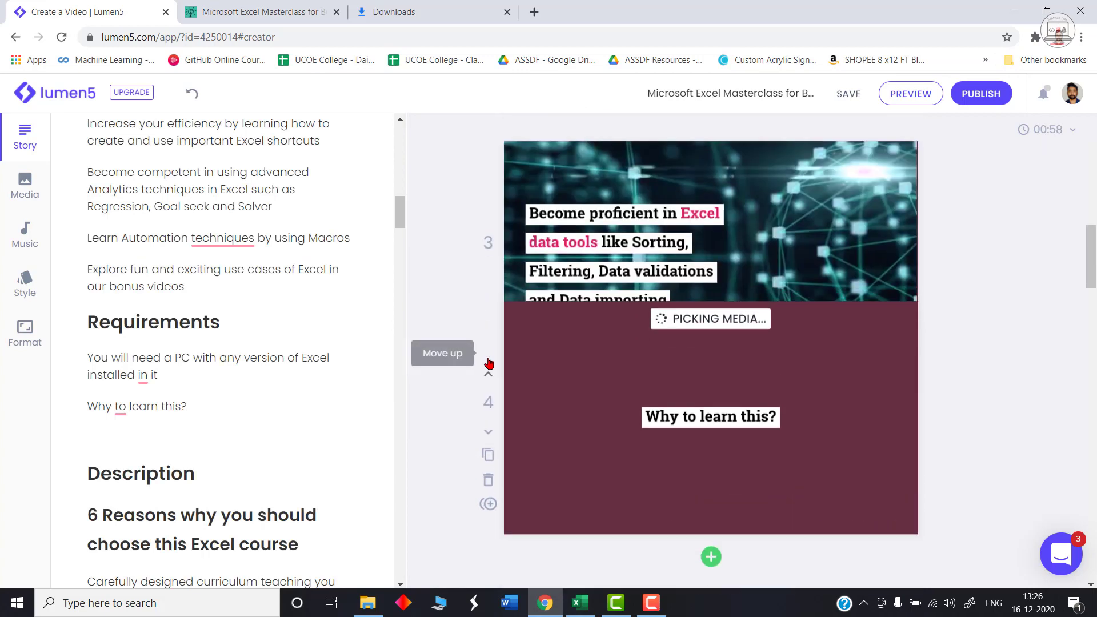
scroll(881, 372, "up", 3)
scroll(858, 401, "down", 4)
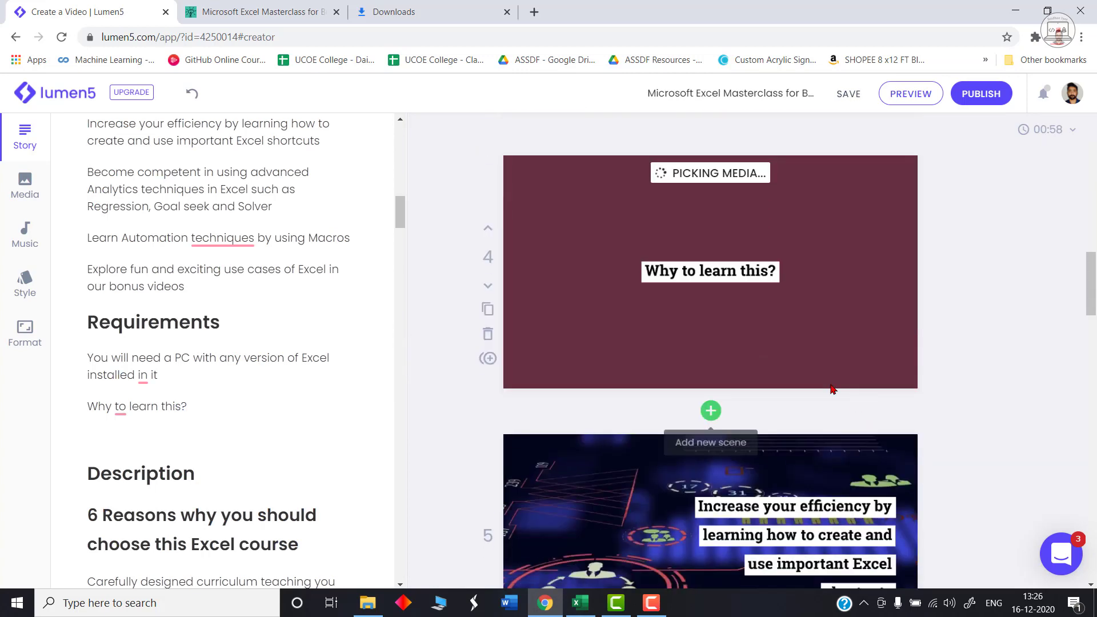
scroll(857, 404, "down", 1)
left_click(488, 214)
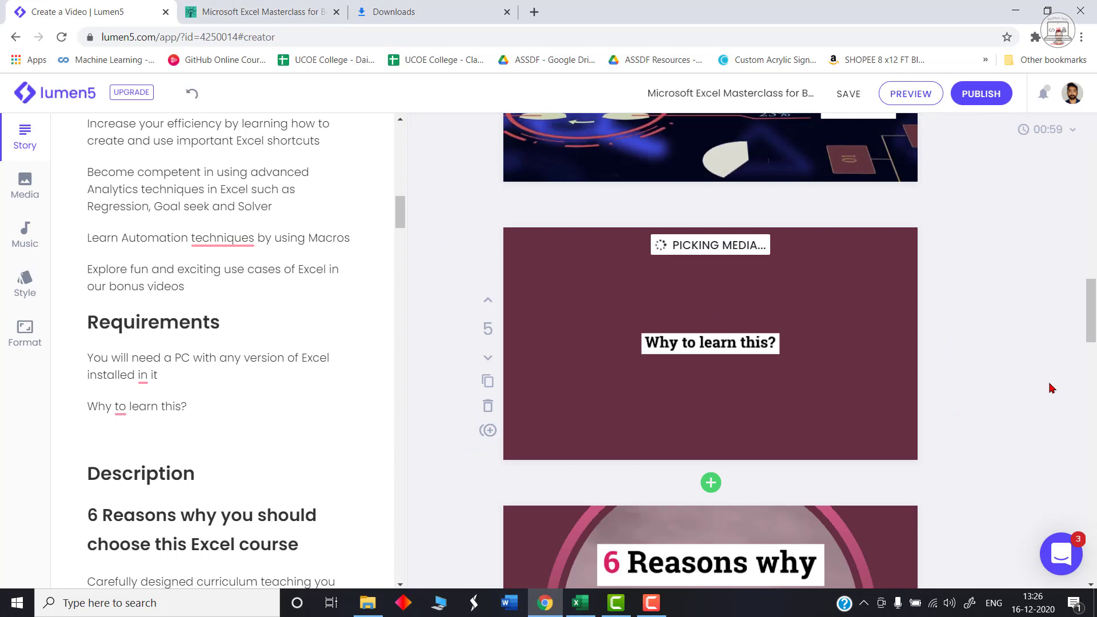
Step: Check the scenes around the new one, publish the video, and go to the download option on its published page
scroll(1051, 388, "down", 5)
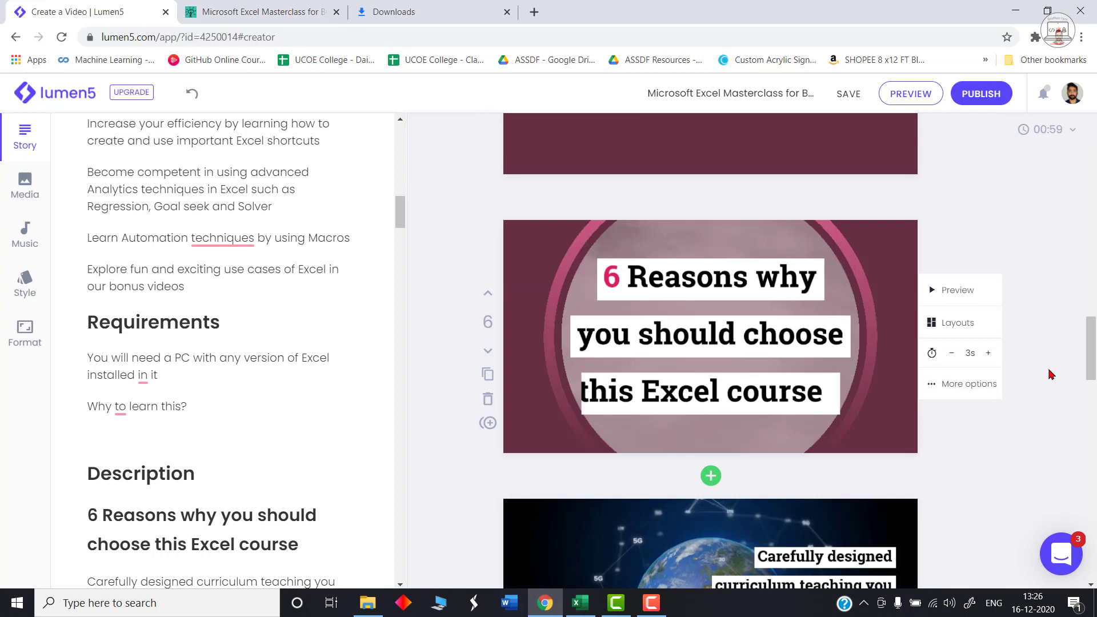
scroll(1051, 374, "down", 5)
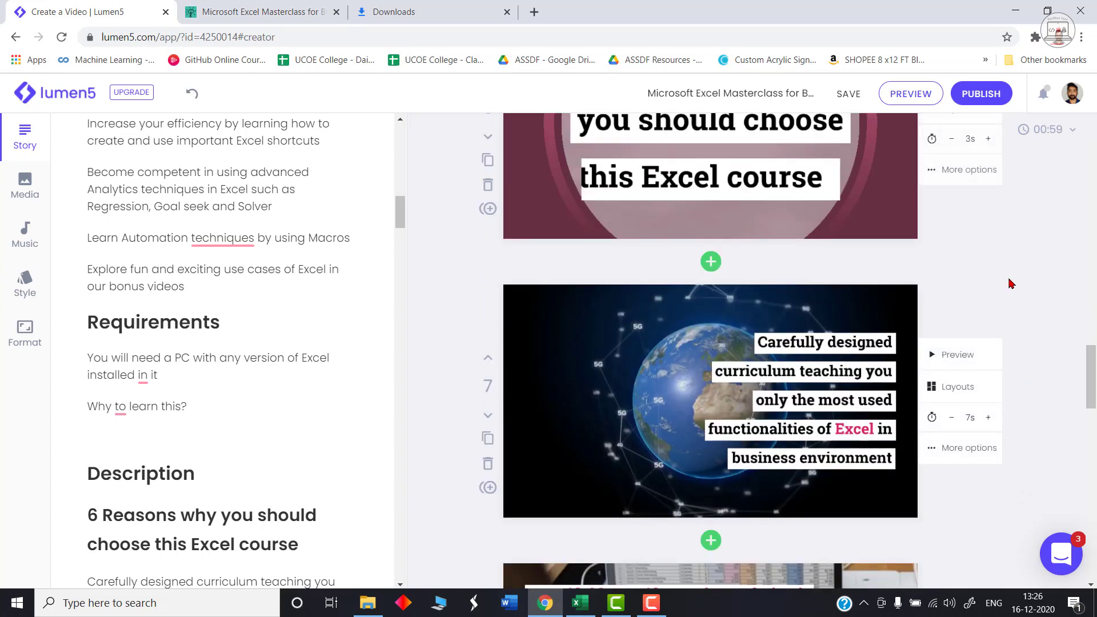
scroll(1019, 297, "up", 15)
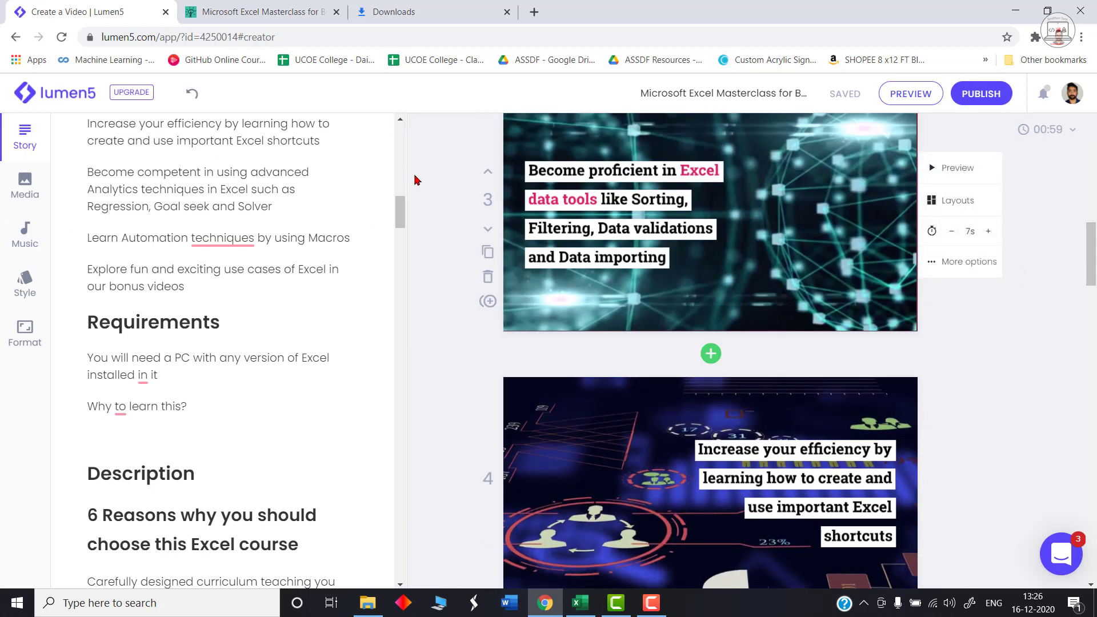
left_click(982, 100)
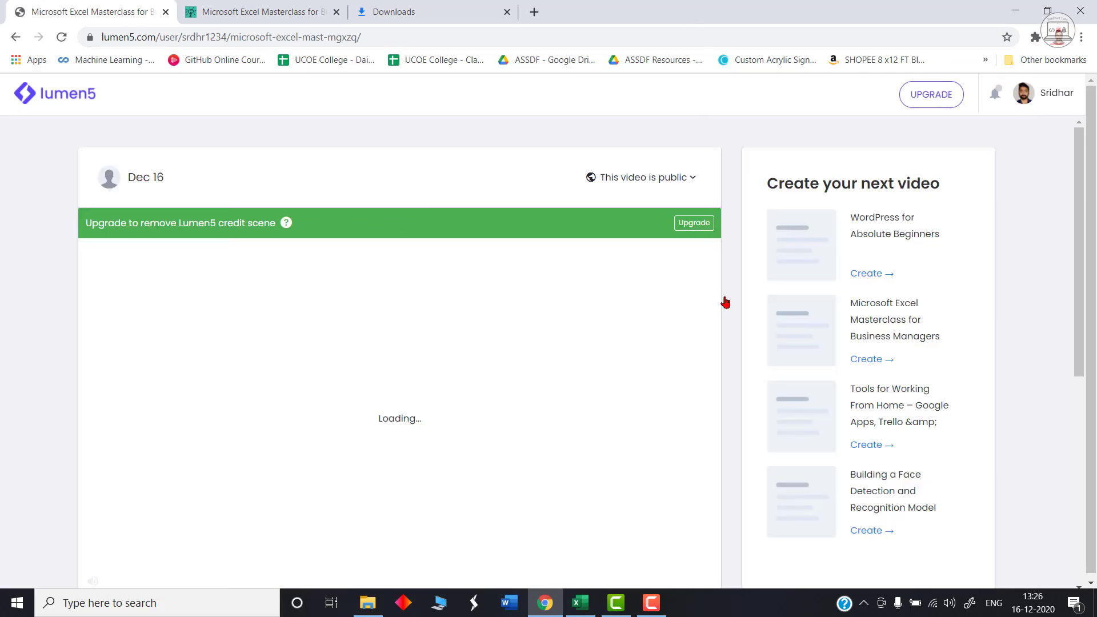
scroll(639, 486, "down", 1)
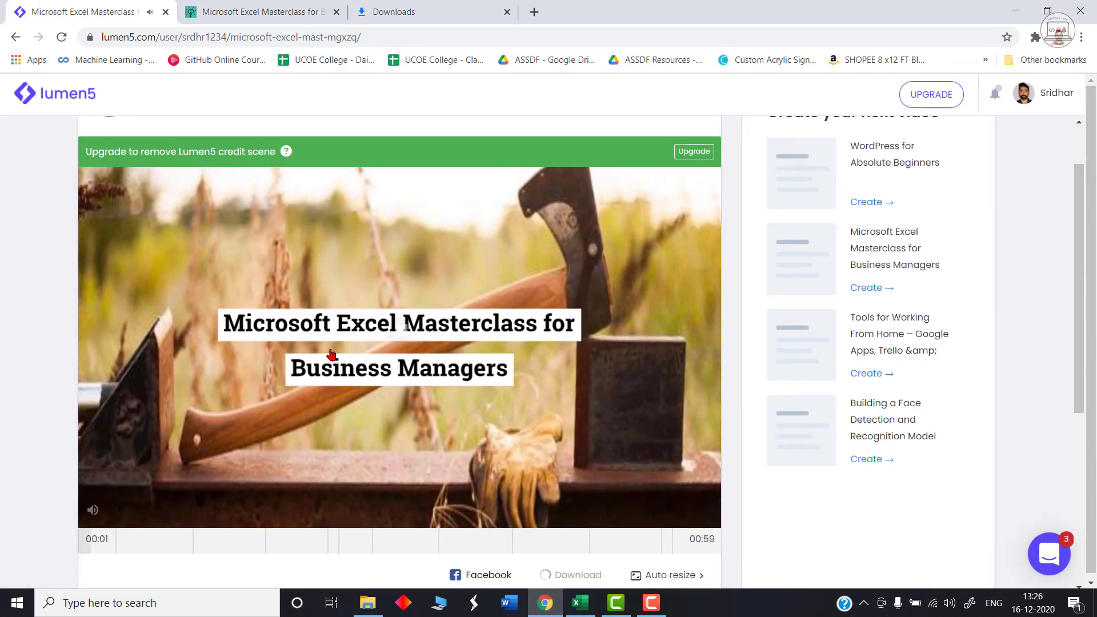
scroll(580, 450, "down", 3)
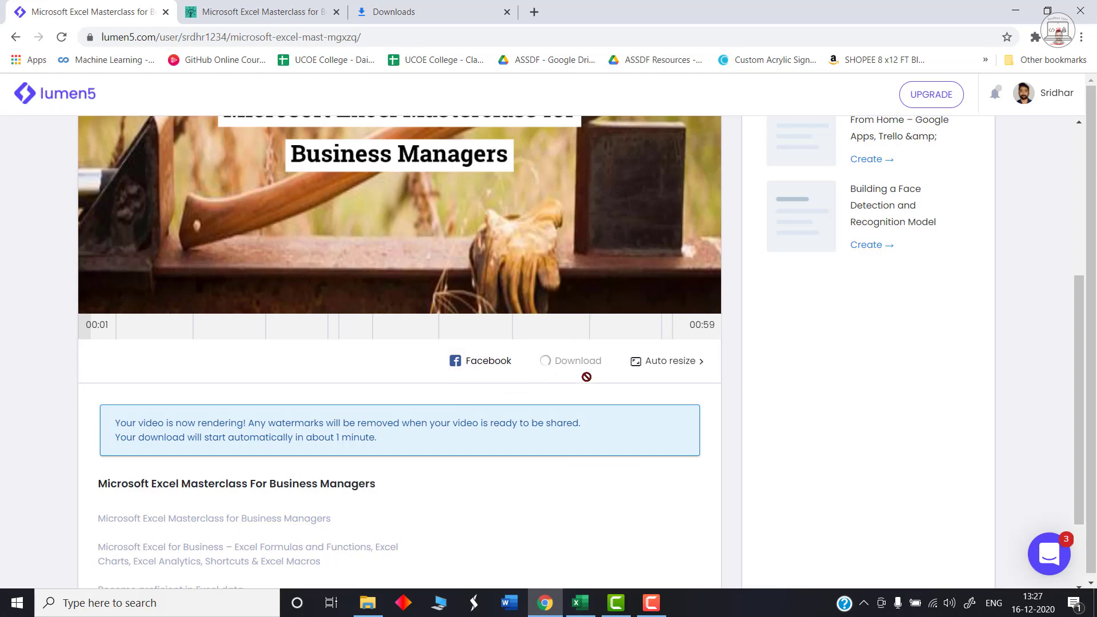
Step: Wait on the published page until the rendered video downloads, and open the downloaded MP4 in VLC media player
scroll(583, 372, "up", 1)
scroll(583, 375, "down", 1)
scroll(679, 324, "up", 2)
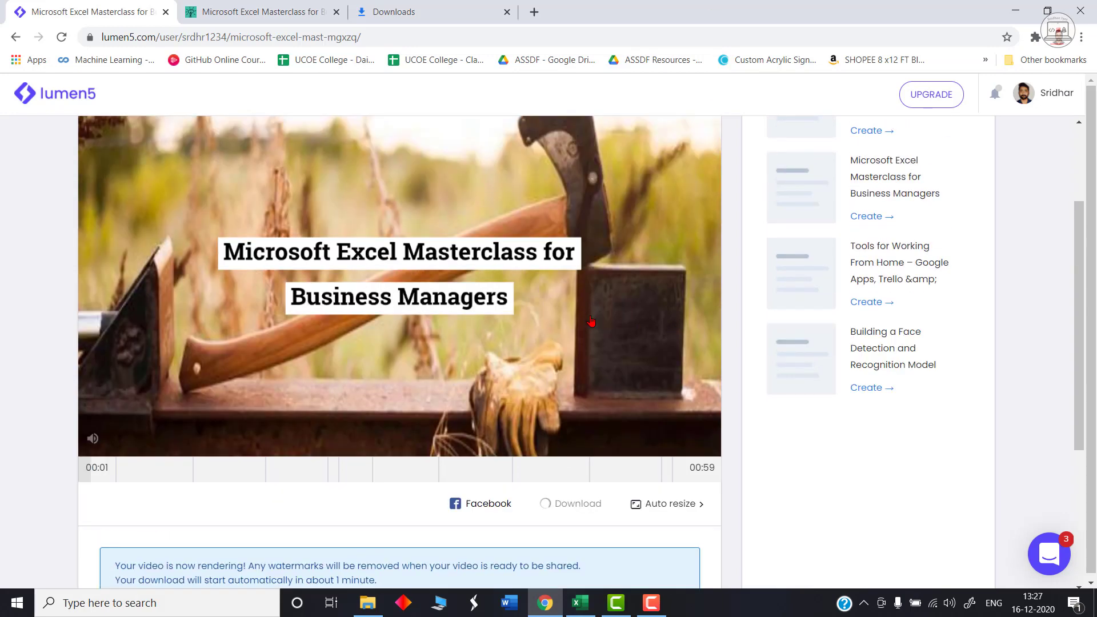
scroll(591, 322, "up", 1)
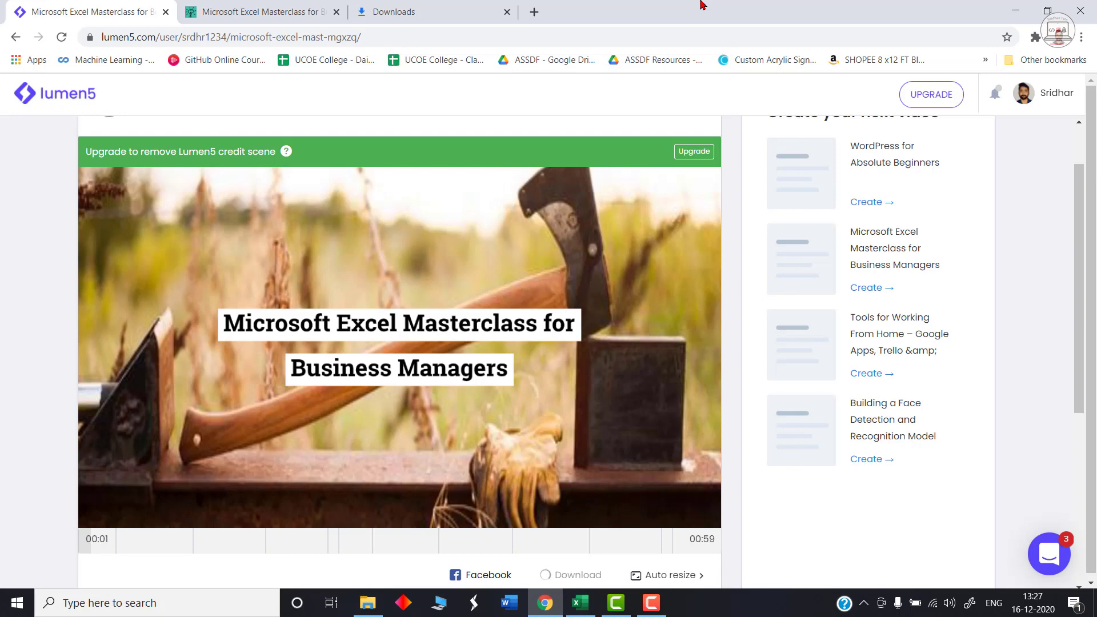
scroll(617, 245, "down", 2)
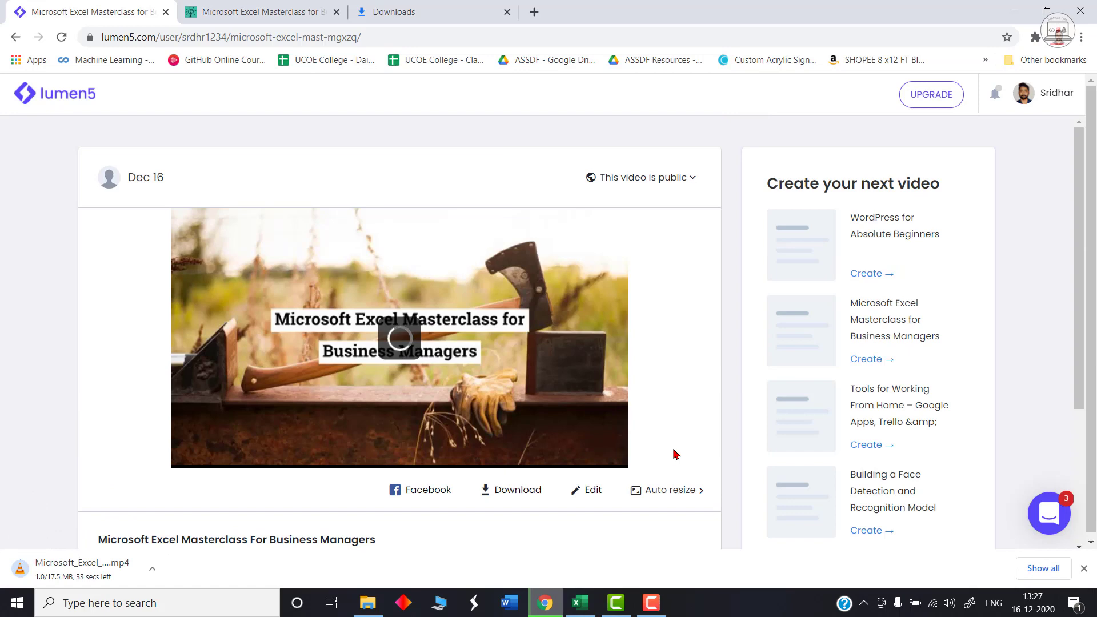
left_click(80, 513)
scroll(185, 537, "down", 1)
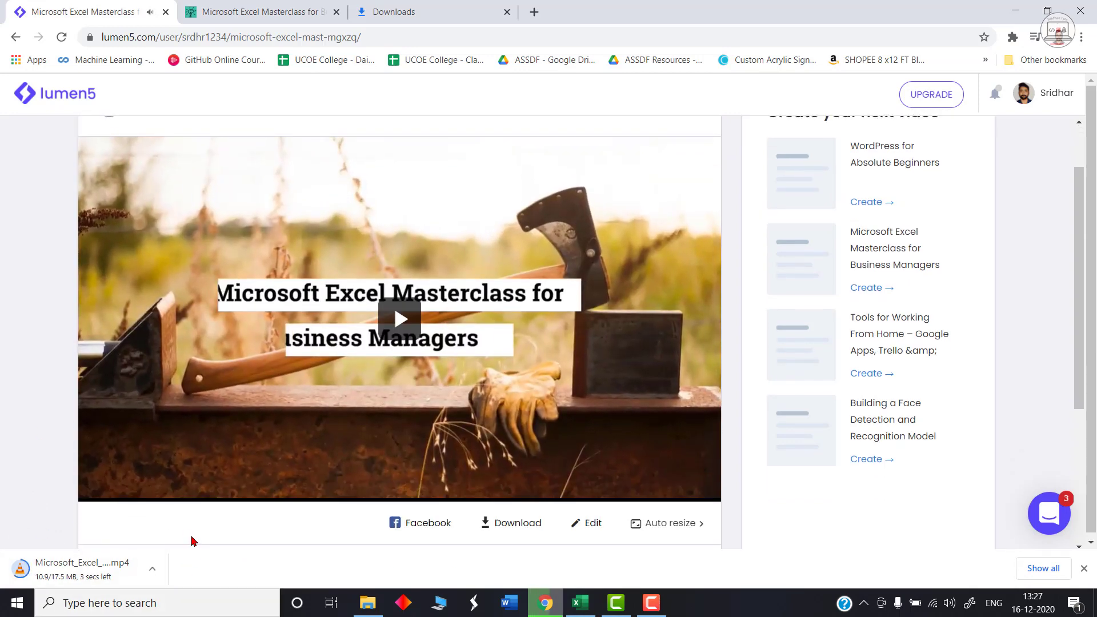
left_click(87, 574)
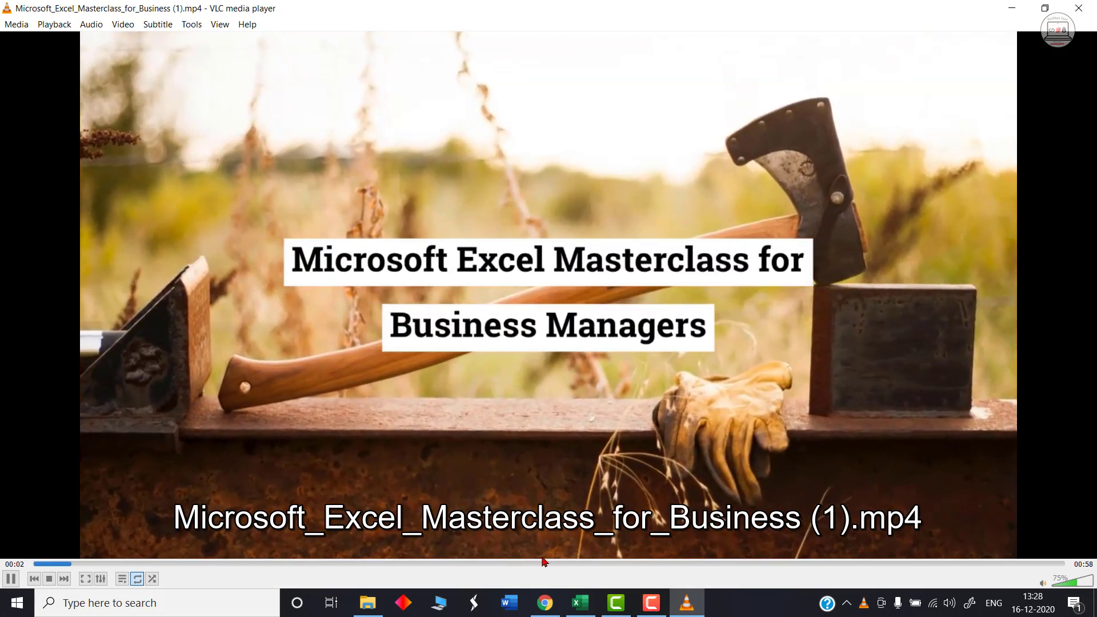
Step: Pause the downloaded video, check its closing scenes up to the Lumen5 credit scene, and close the player
left_click(10, 578)
left_click_drag(514, 564, 565, 564)
left_click_drag(675, 565, 956, 567)
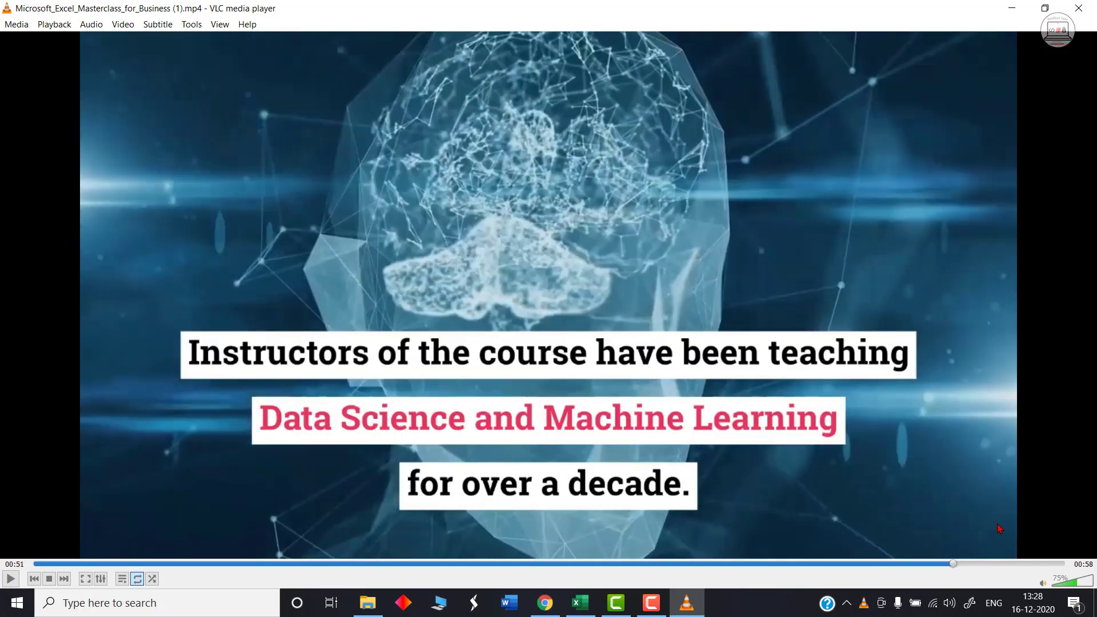
left_click(981, 564)
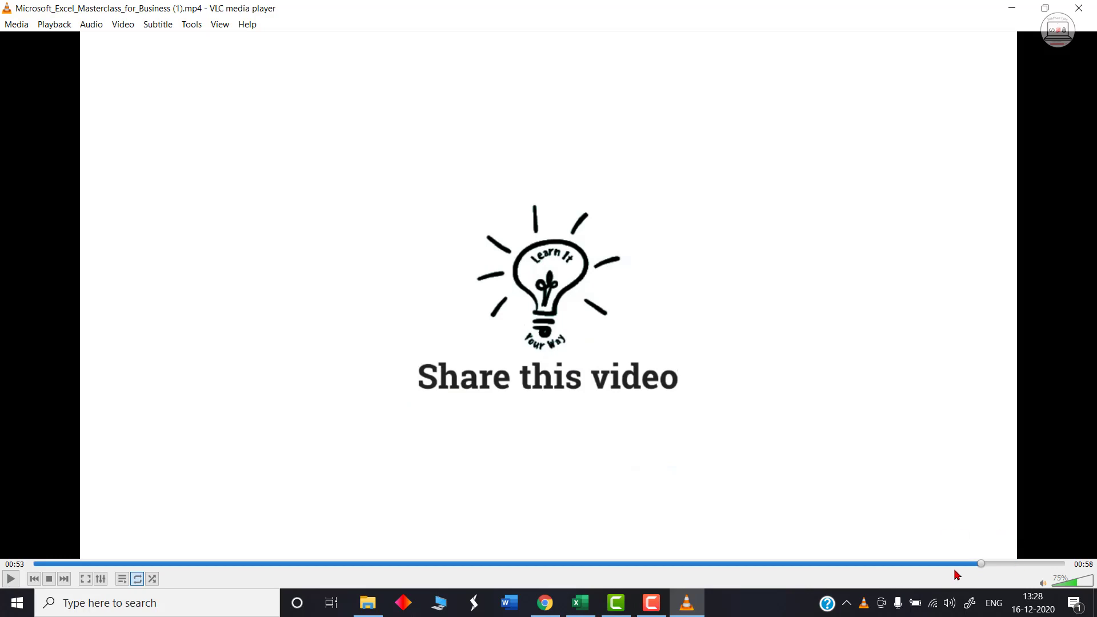
left_click(958, 565)
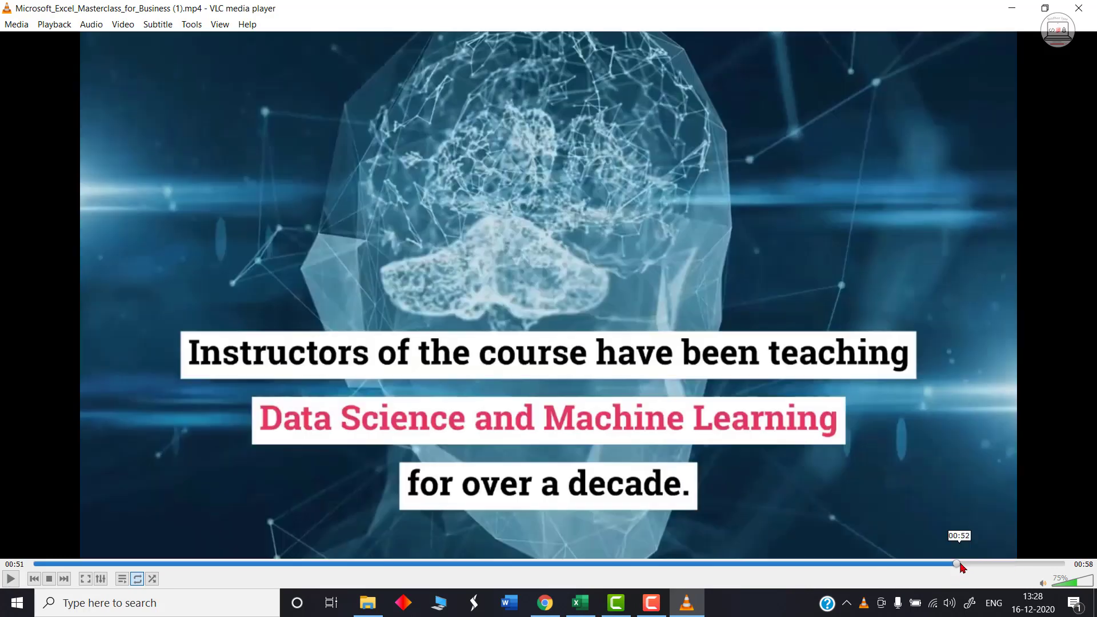
left_click(969, 565)
left_click(979, 563)
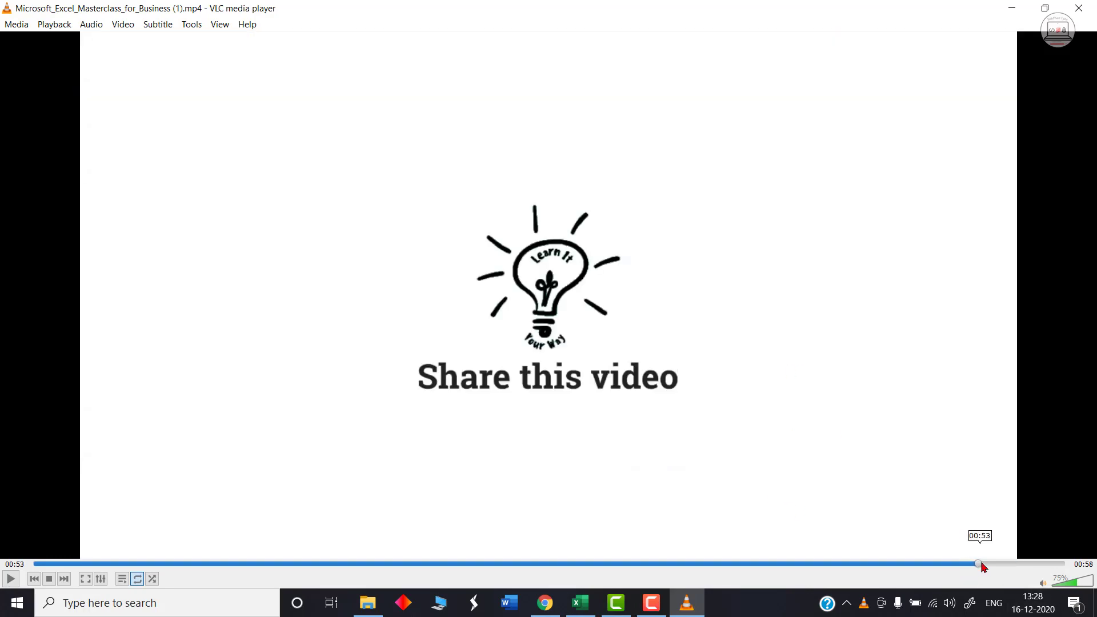
left_click(967, 564)
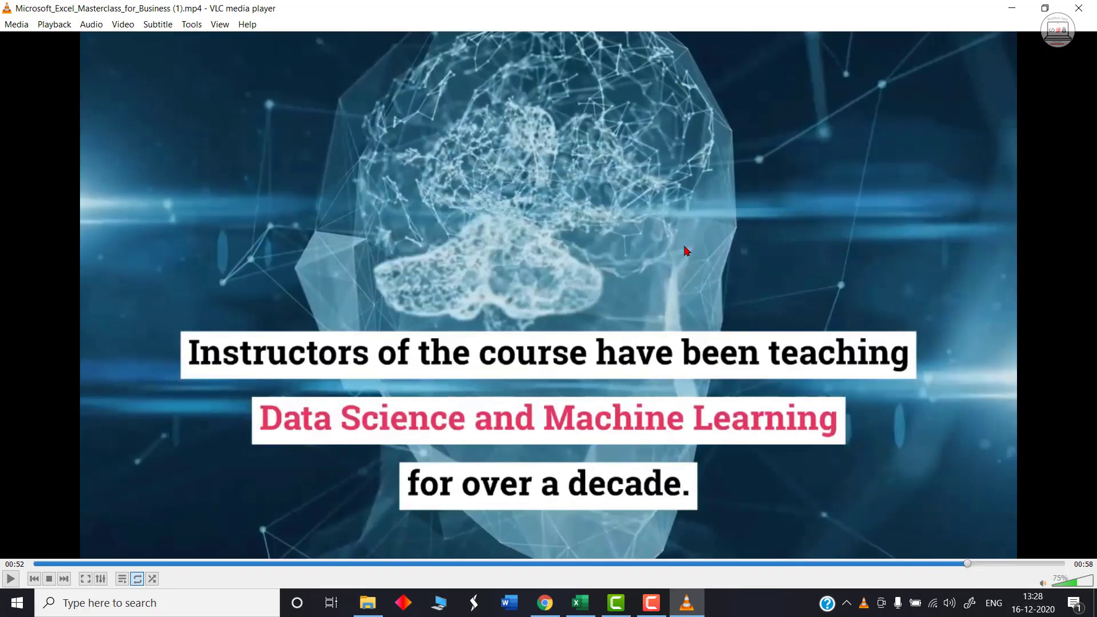
left_click(977, 565)
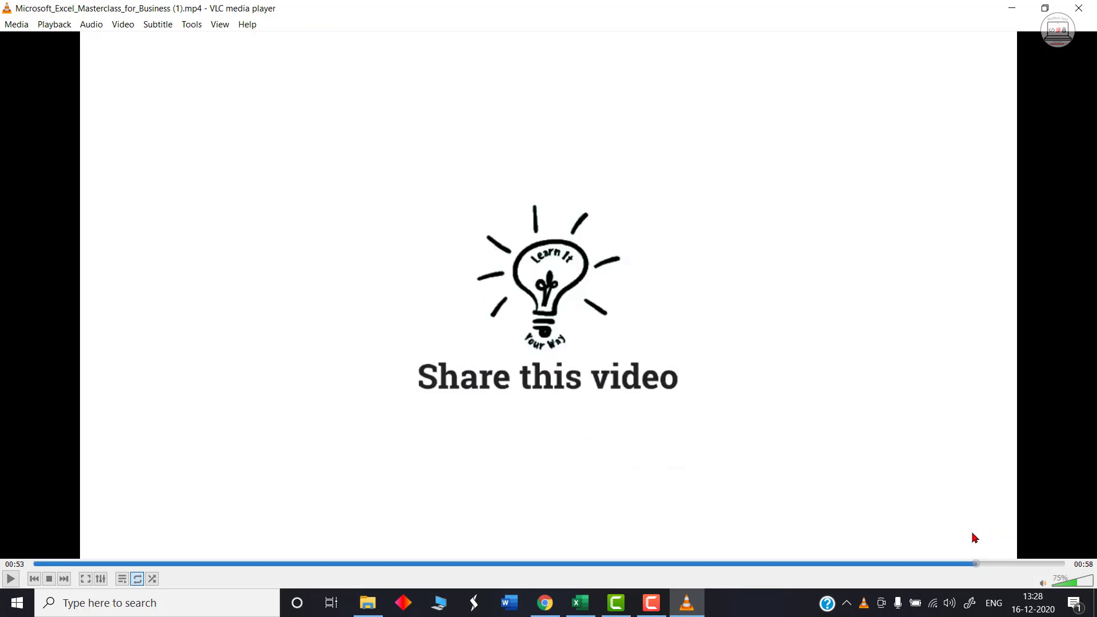
left_click(1033, 564)
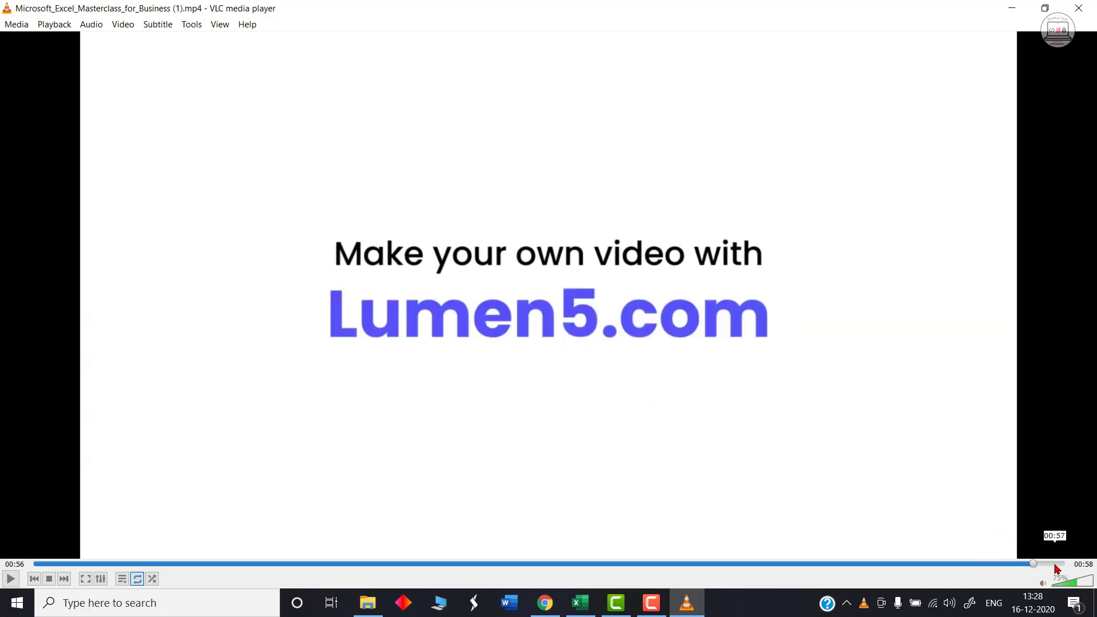
left_click(1079, 8)
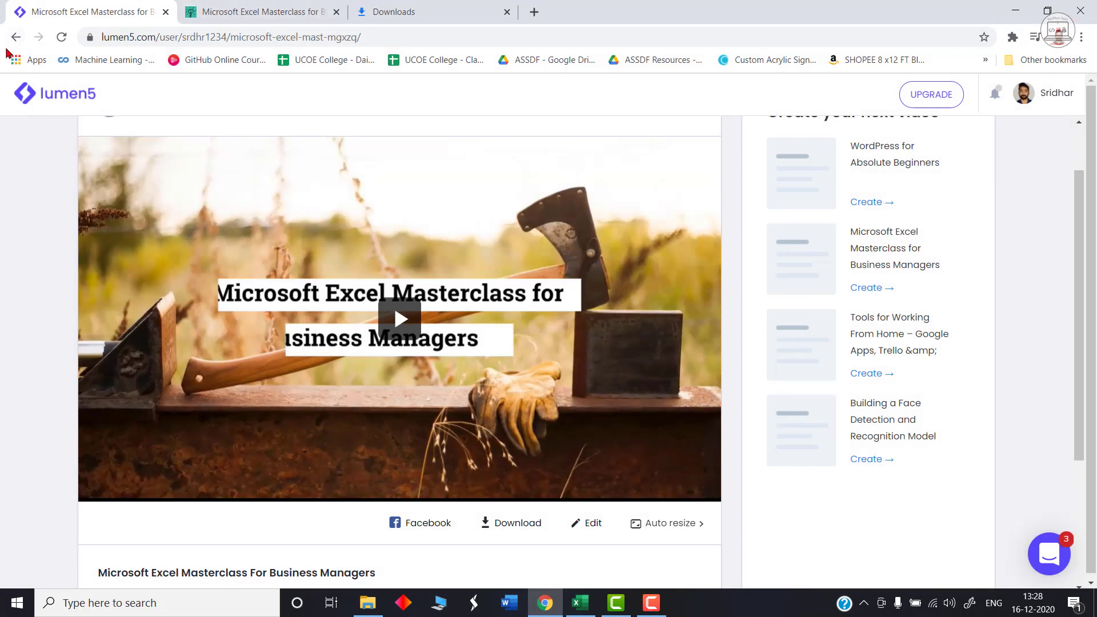
Step: Return from the published page to the Excel video's editor and try to leave it for the dashboard
left_click(14, 38)
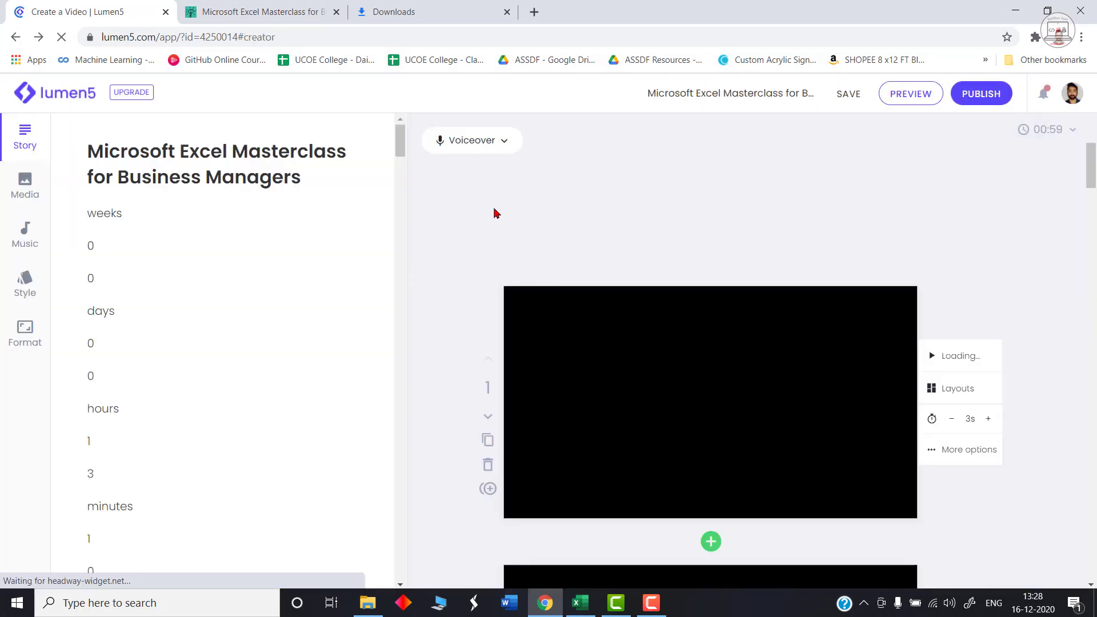
scroll(598, 538, "down", 4)
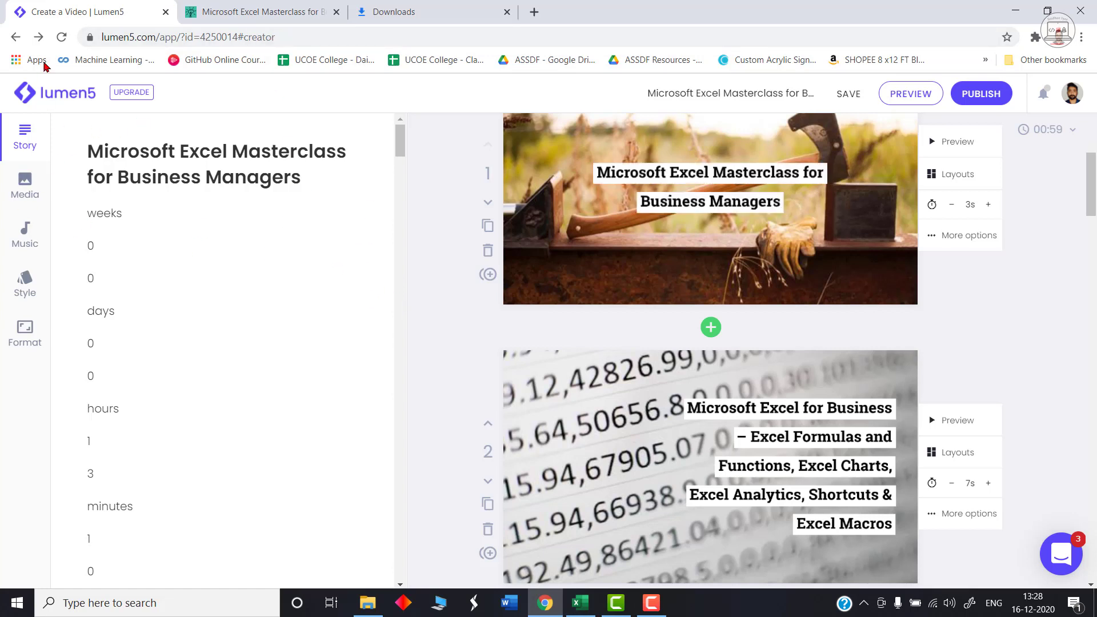
left_click(47, 100)
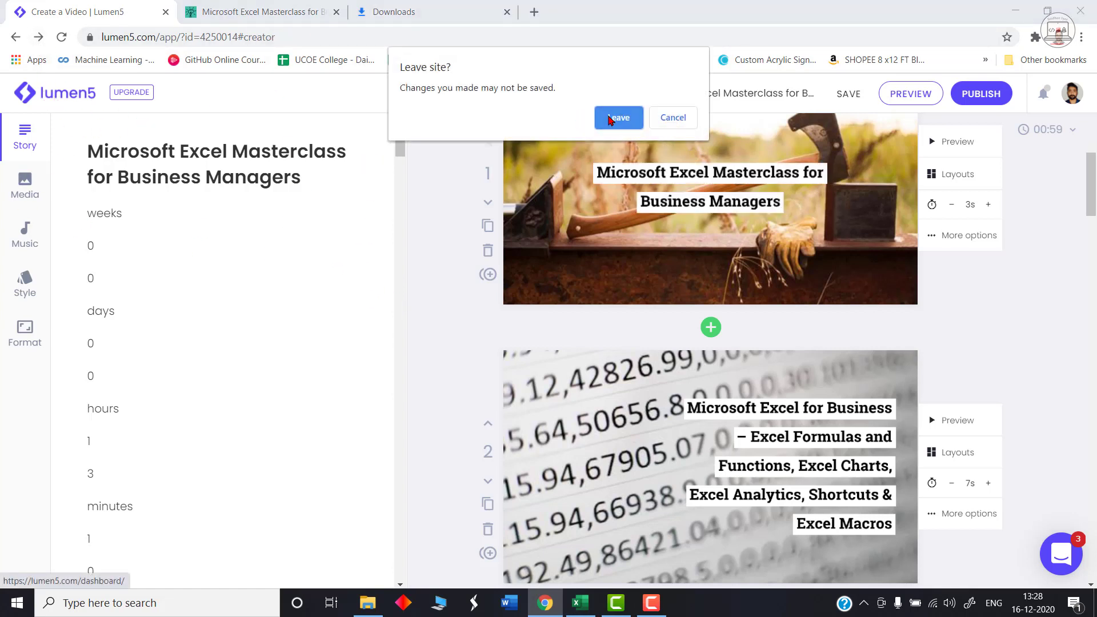
left_click(616, 118)
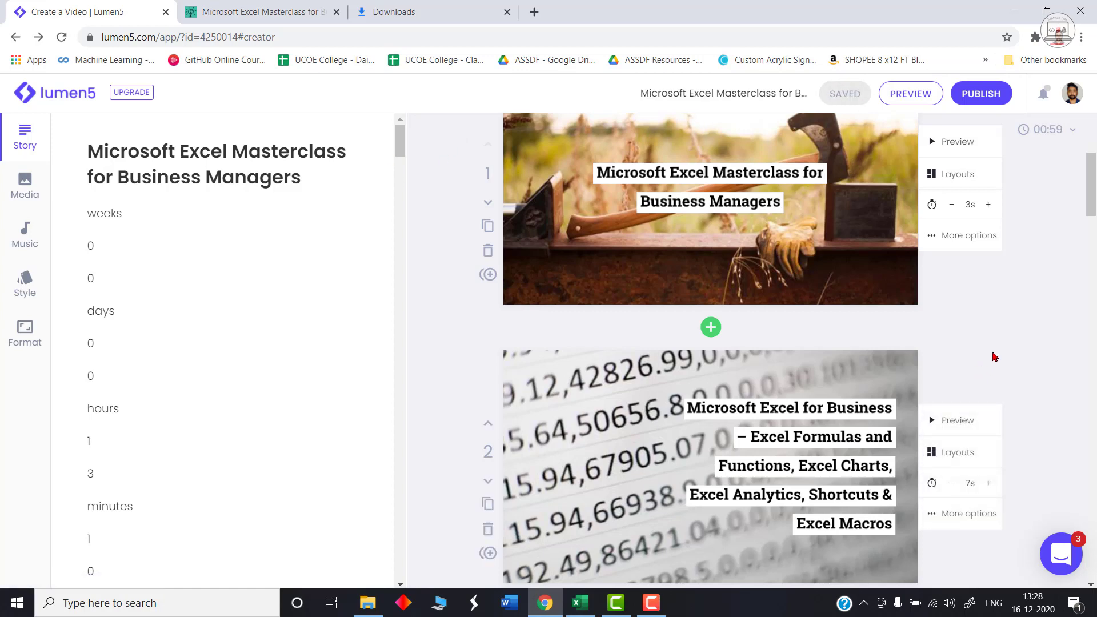
Step: Open the blog post "Building a Face Detection and Recognition Model From Scratch" on the Learn It Your Way site
left_click(257, 12)
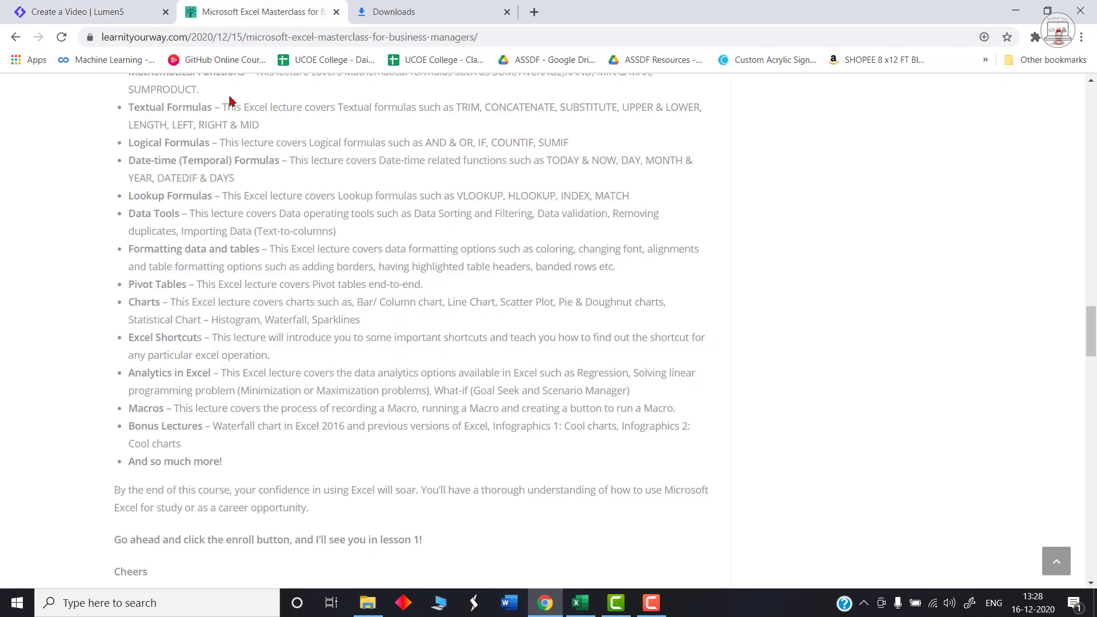
key("alt+Left")
scroll(438, 414, "down", 15)
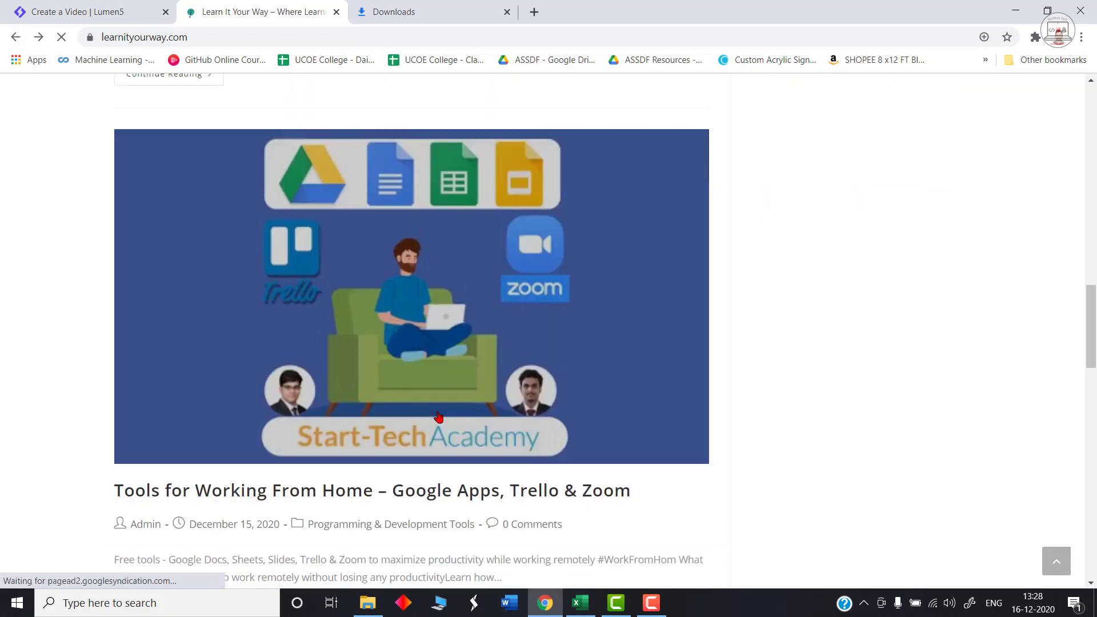
scroll(257, 409, "down", 4)
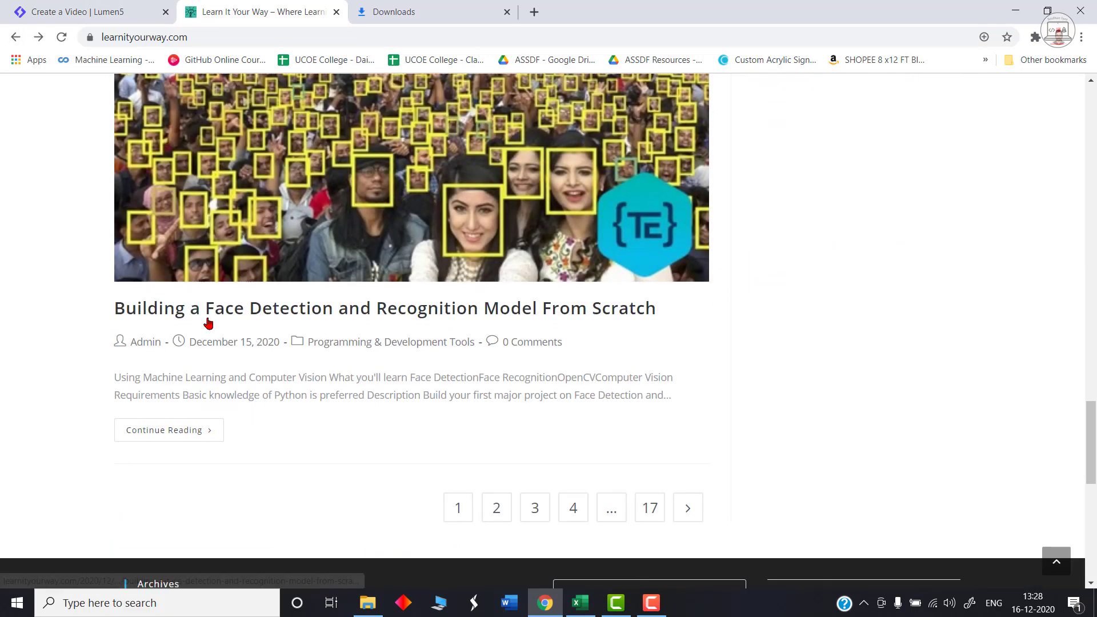
left_click(410, 362)
Step: Copy the post's course text from "What you'll learn" through the "Who this course is for" list
scroll(465, 399, "down", 12)
left_click_drag(106, 151, 638, 228)
scroll(273, 210, "down", 10)
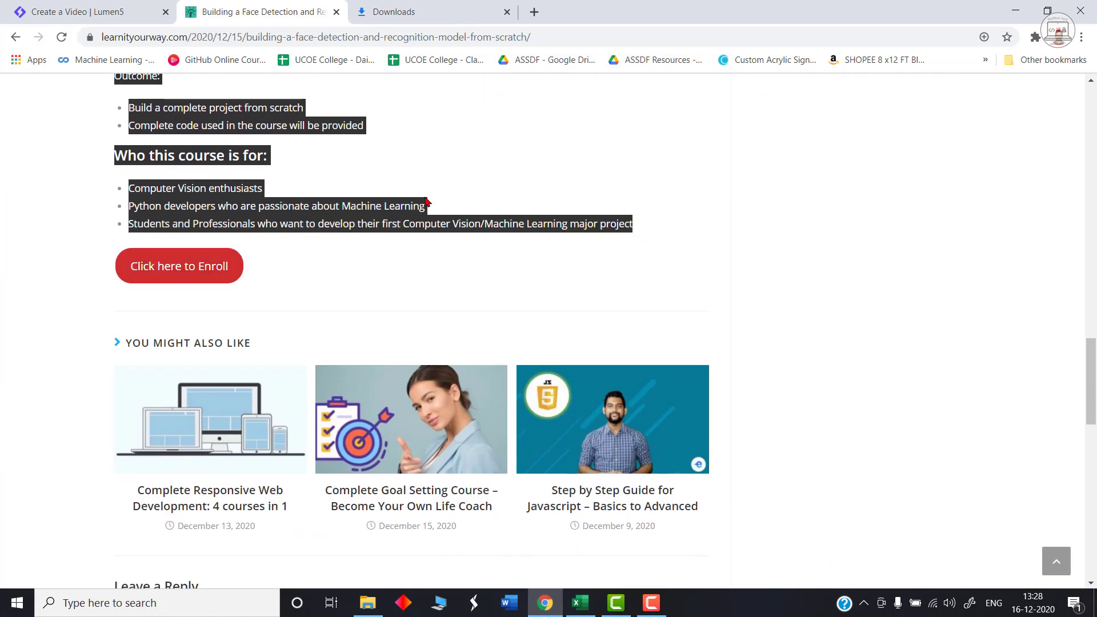
right_click(196, 111)
left_click(220, 123)
Step: Start a new Lumen5 video from a script, using the copied face detection course text
left_click(86, 12)
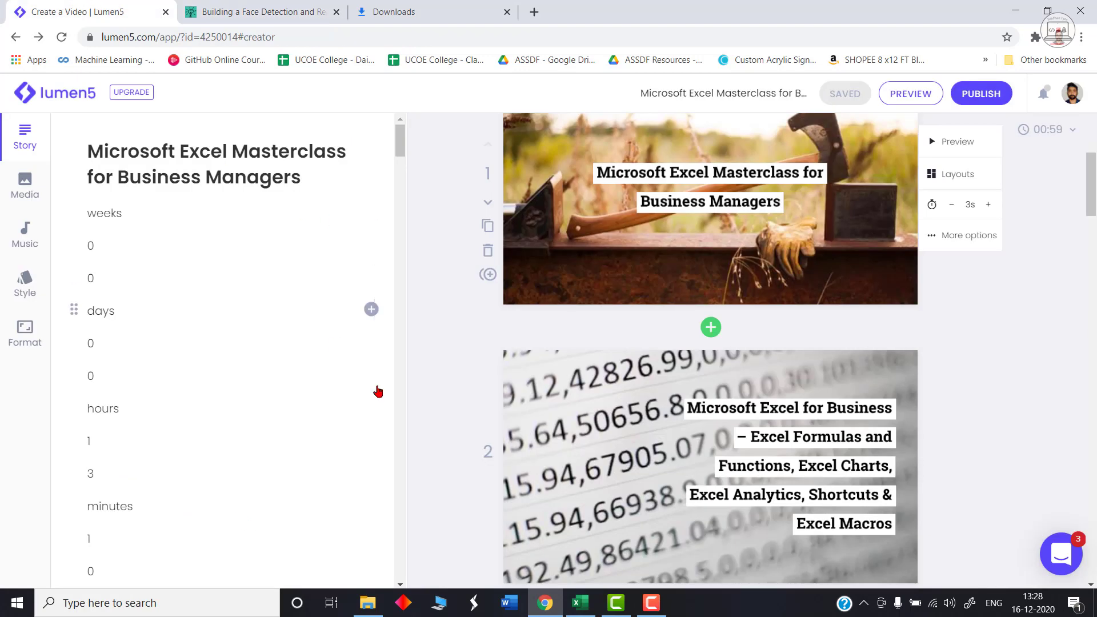
left_click(61, 107)
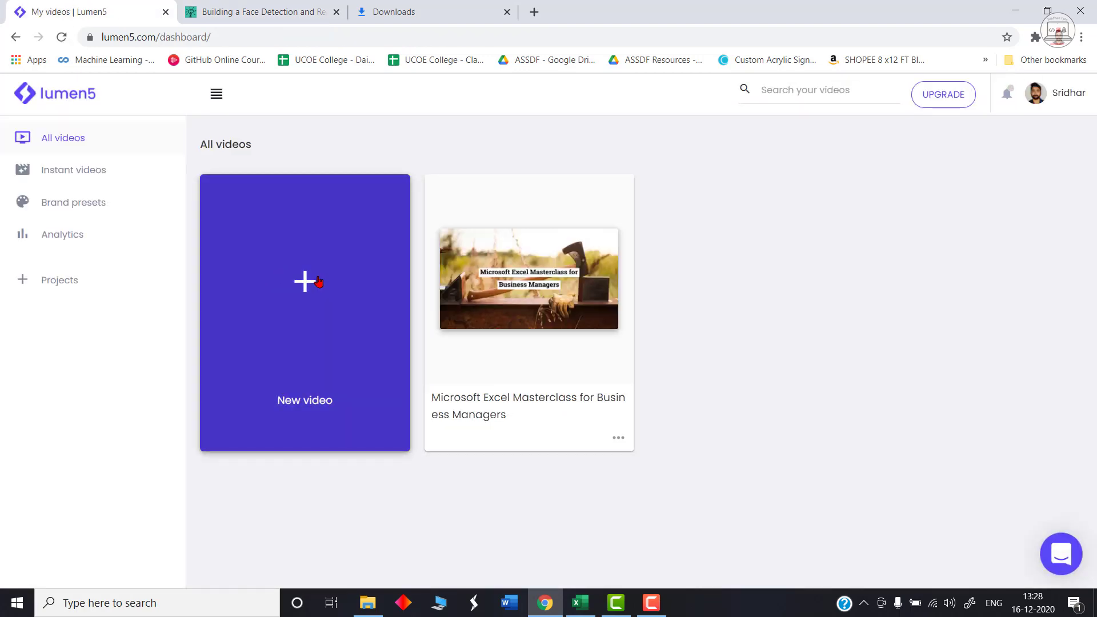
left_click(312, 286)
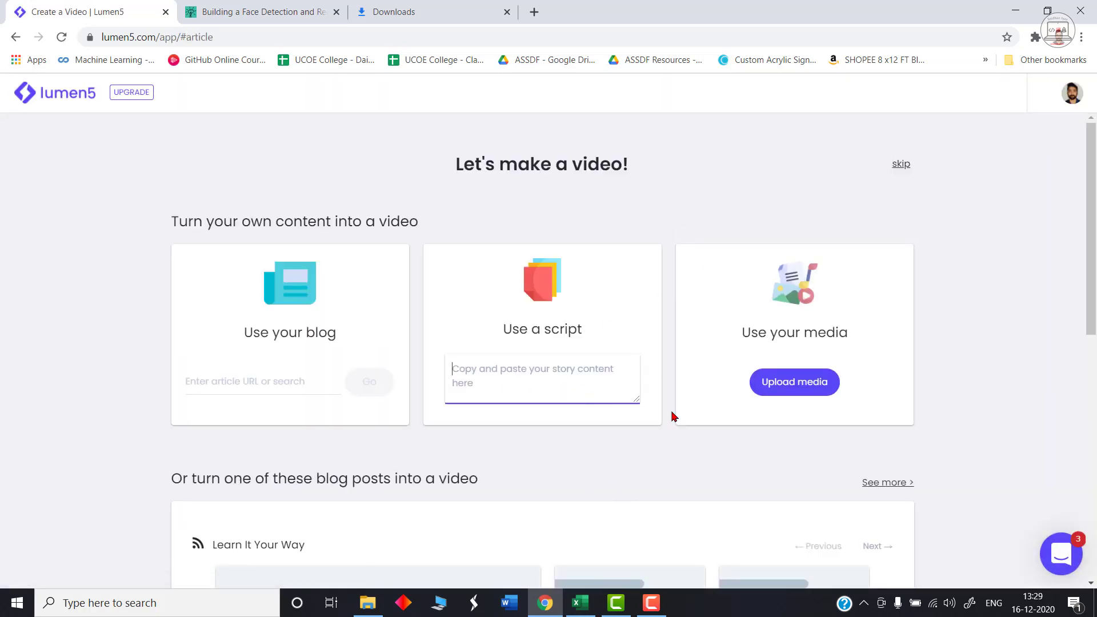
key("ctrl+v")
left_click(608, 457)
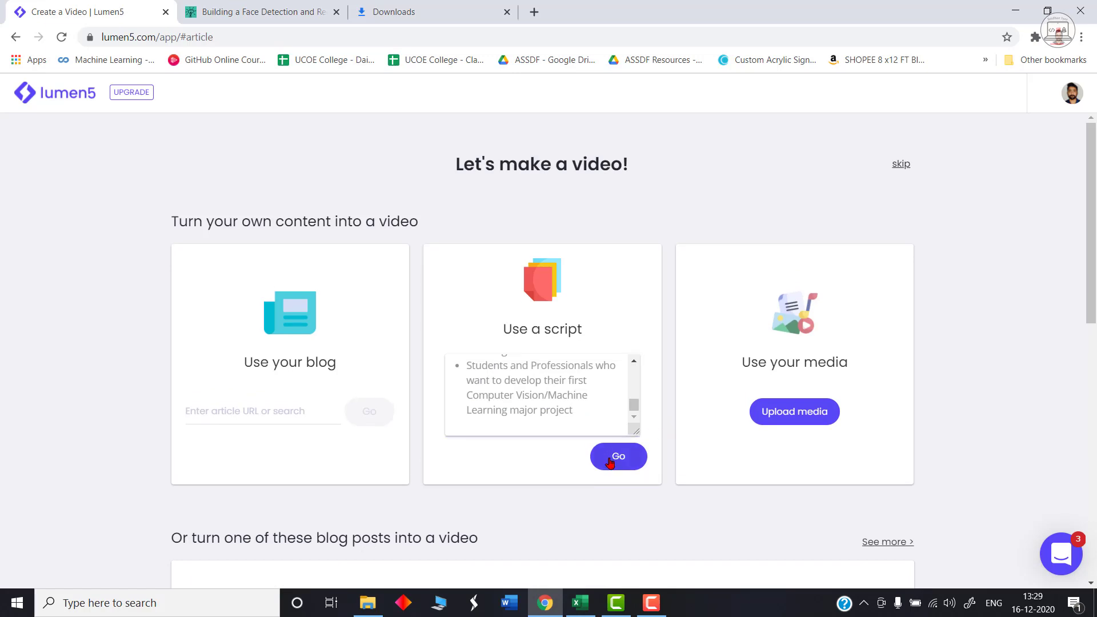
Step: Apply the Sleek theme to the new video and keep the AI-handpicked sentences as its story
left_click(329, 337)
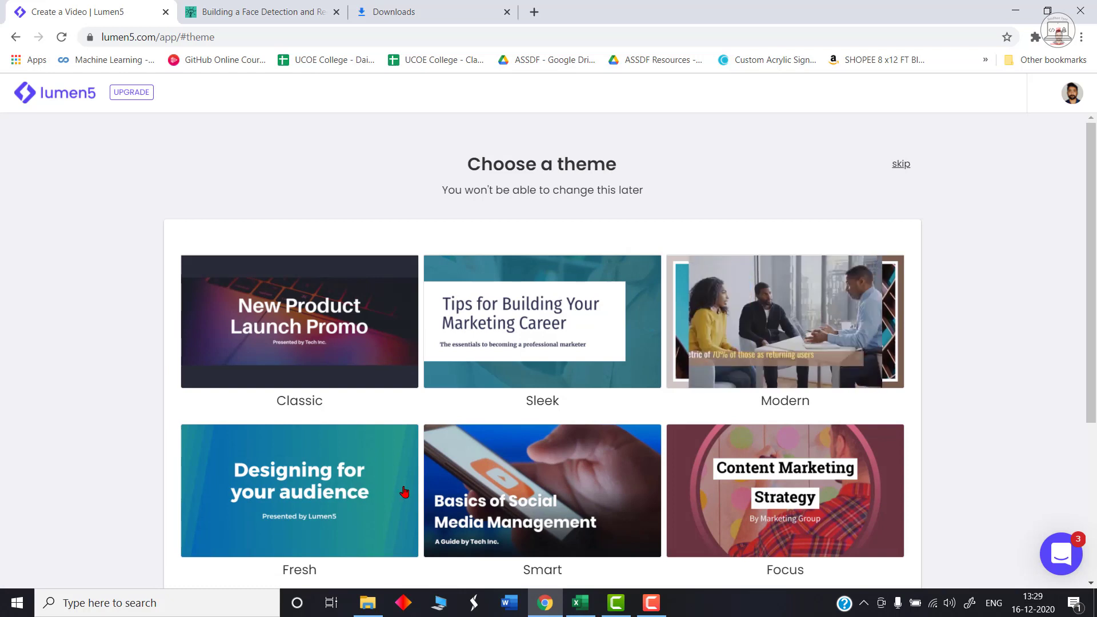
left_click(582, 307)
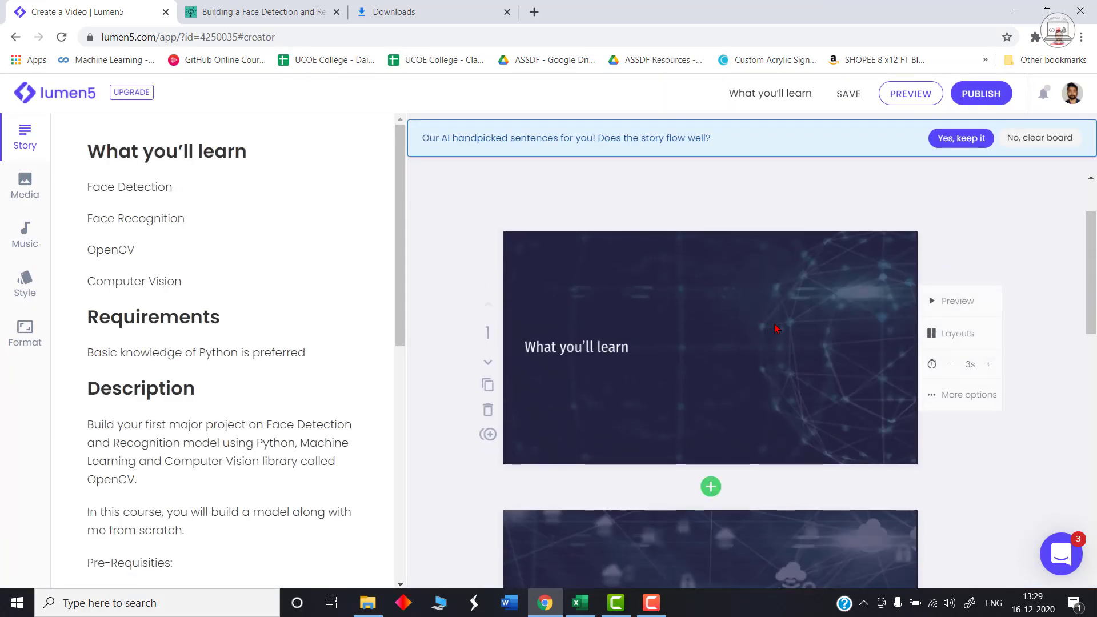
left_click(948, 144)
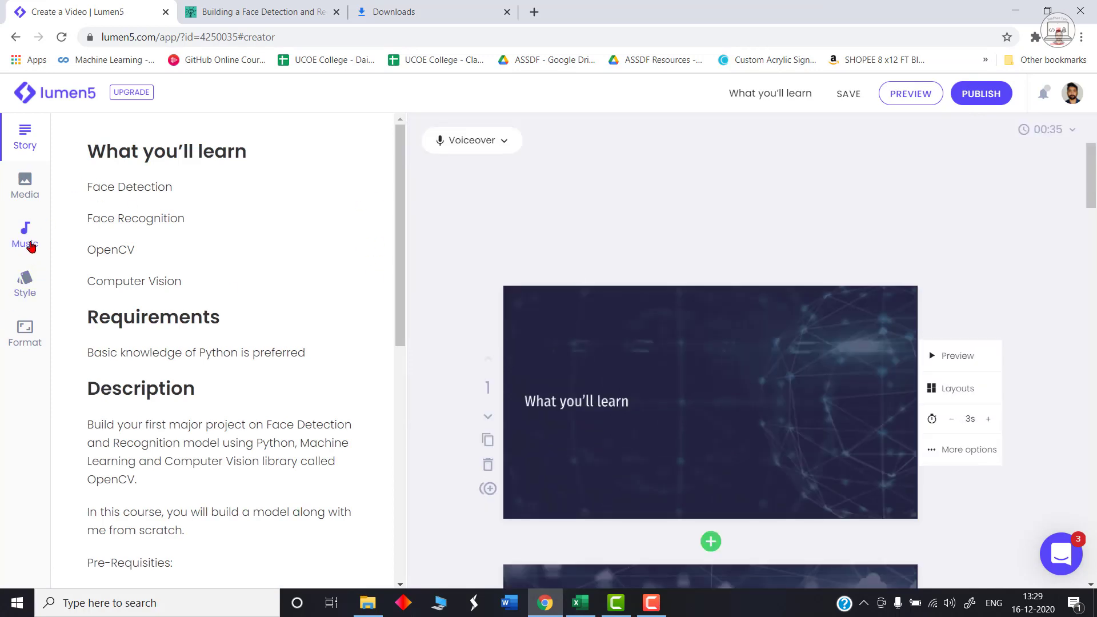
Step: Examine the available music tracks and the voiceover options, including recording a voiceover and AI voiceover
left_click(31, 246)
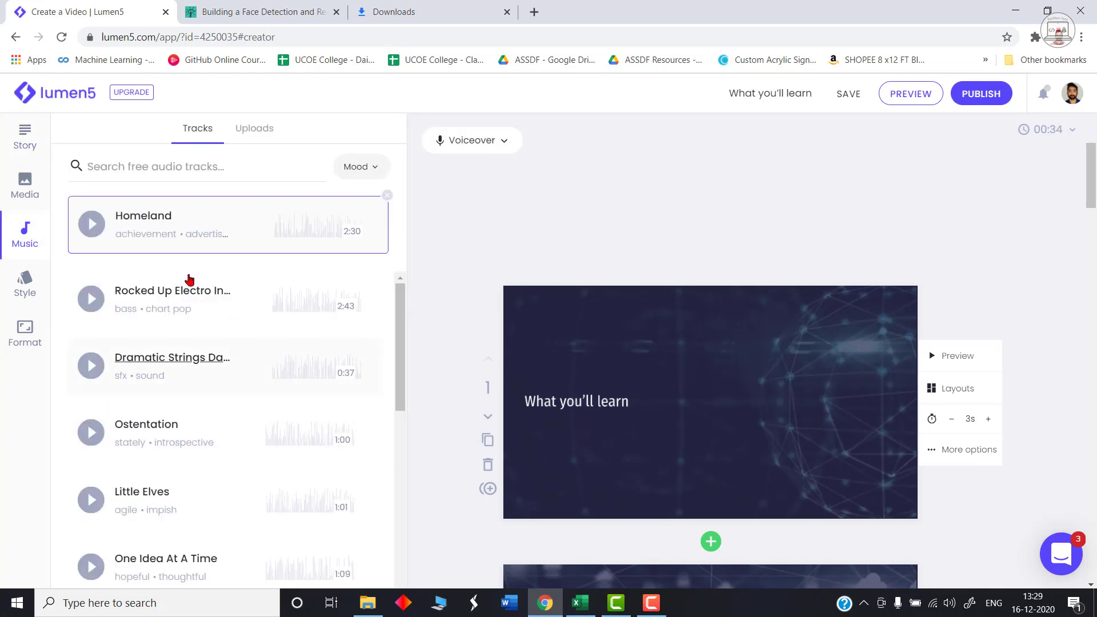
scroll(183, 351, "down", 8)
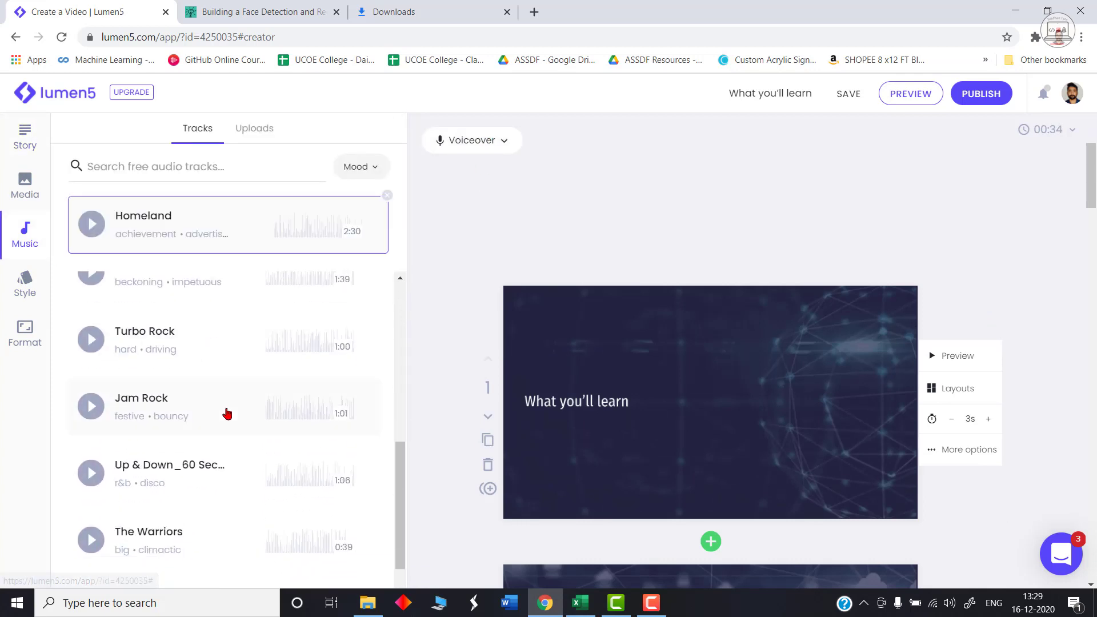
scroll(214, 408, "down", 2)
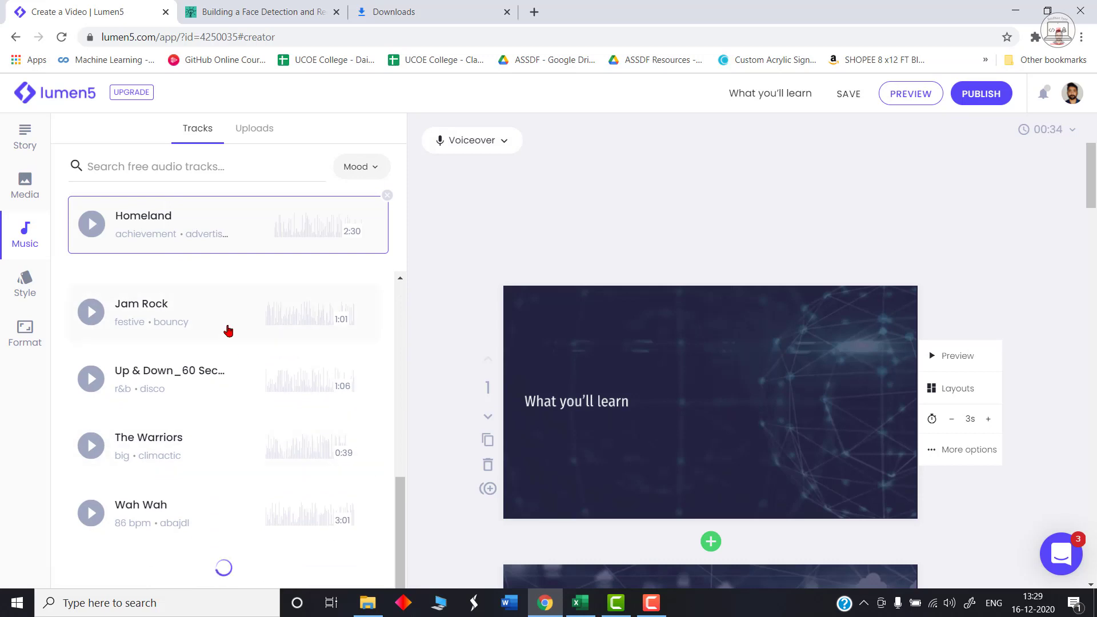
scroll(303, 398, "up", 10)
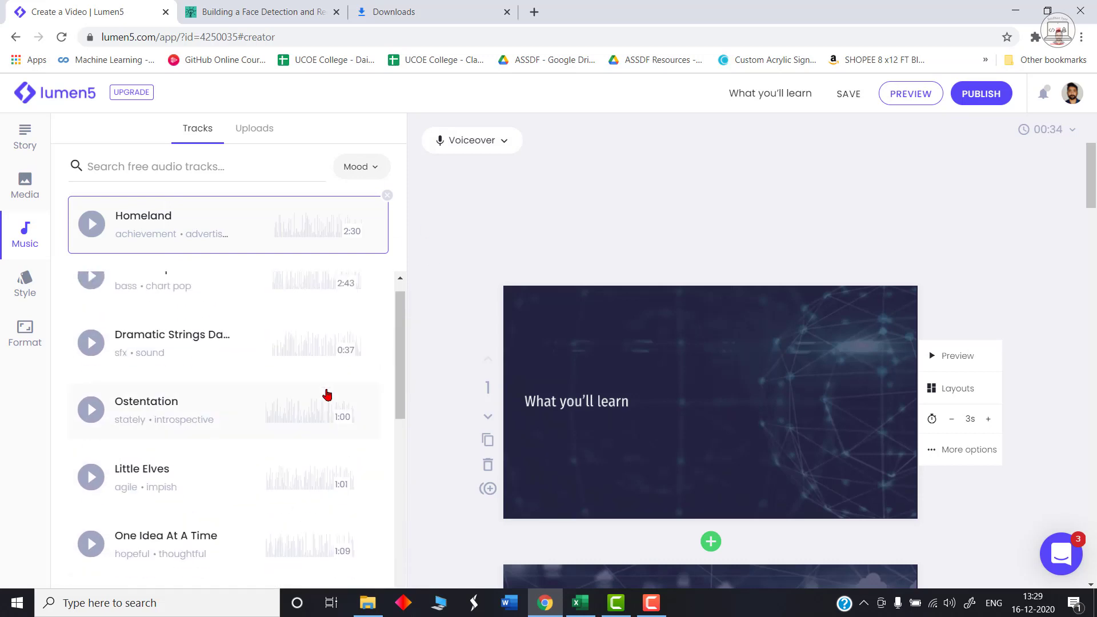
left_click(504, 143)
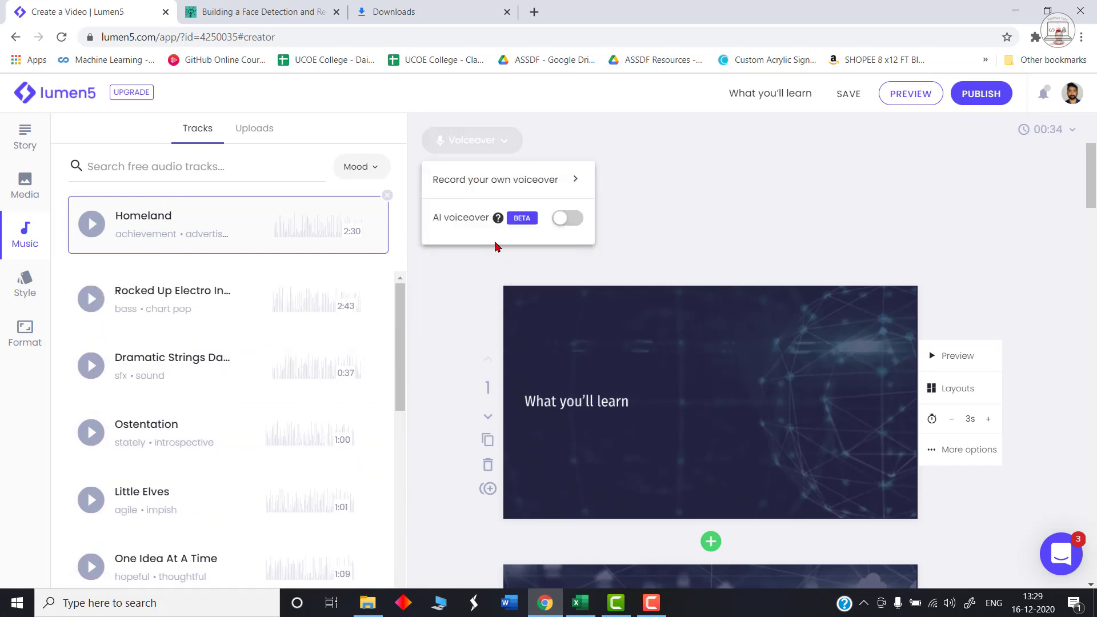
mouse_move(496, 217)
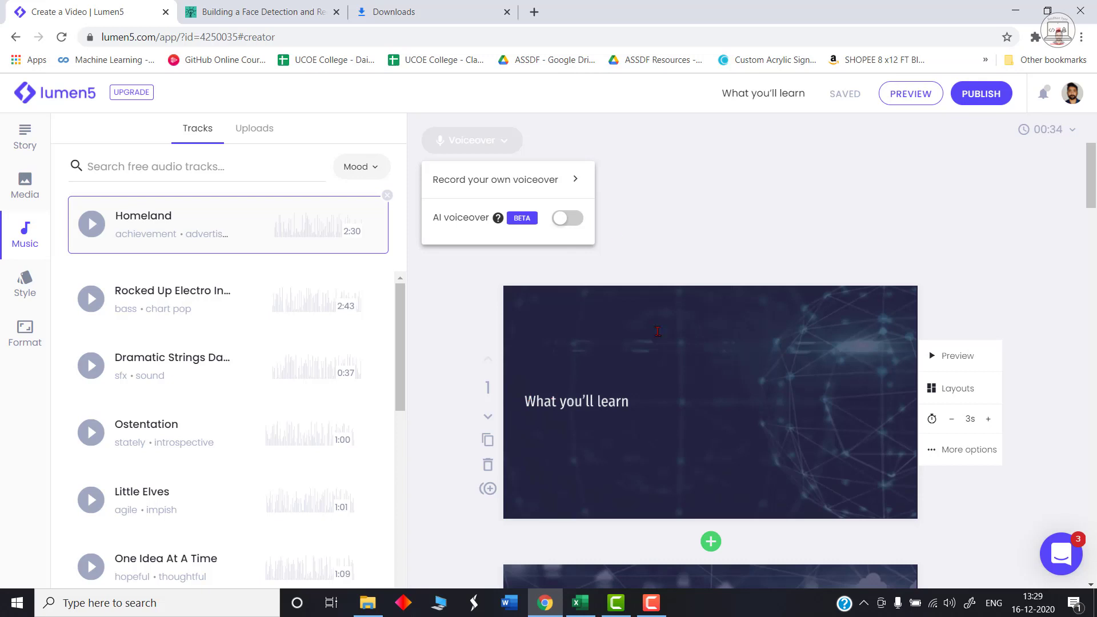
left_click(830, 222)
scroll(874, 206, "down", 3)
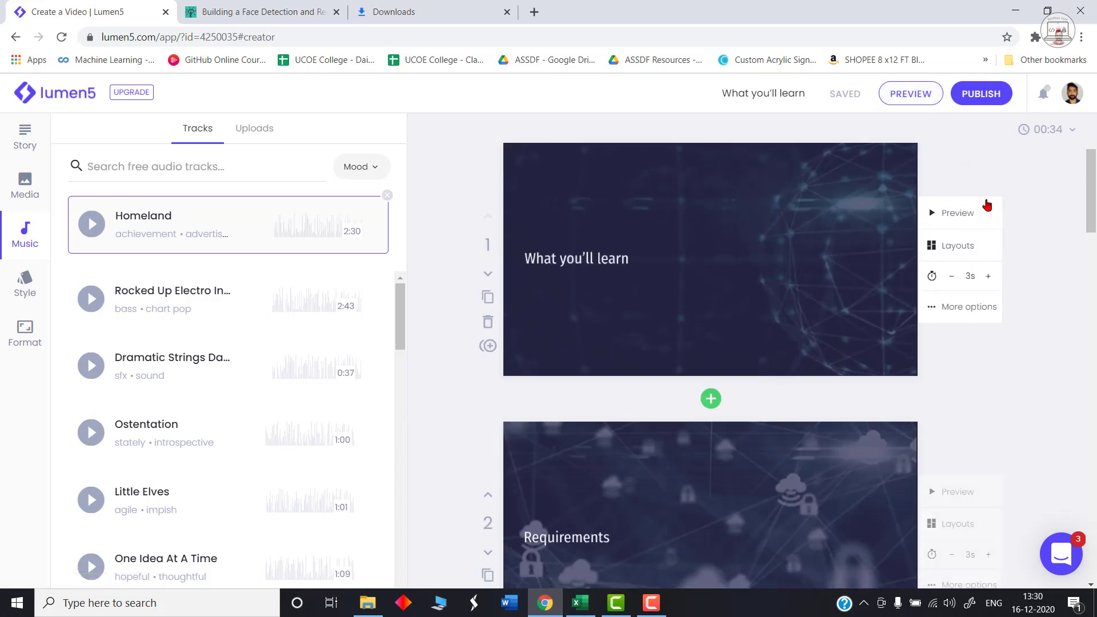
Step: Preview the face detection video, skipping ahead through its scenes to the Lumen5 credit scene, and close the preview
left_click(911, 95)
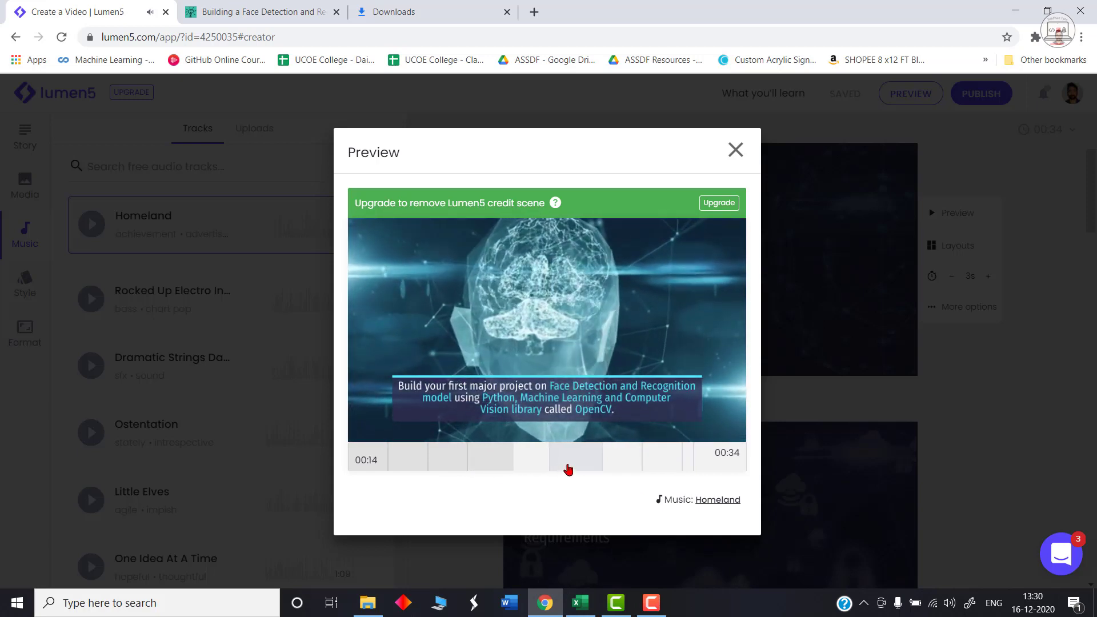
left_click(577, 467)
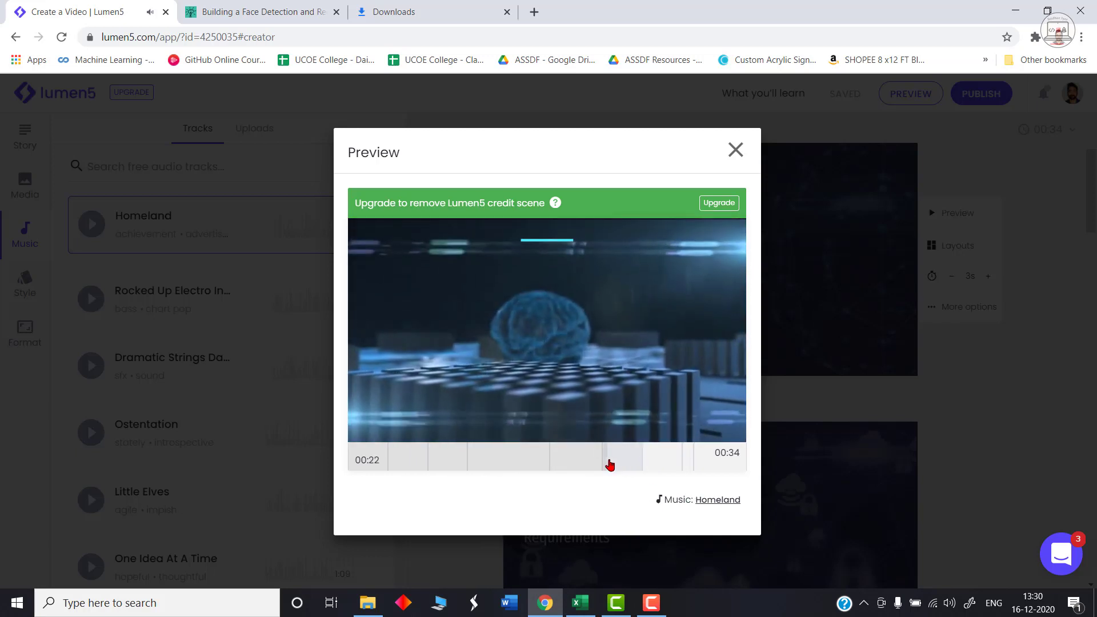
left_click(651, 463)
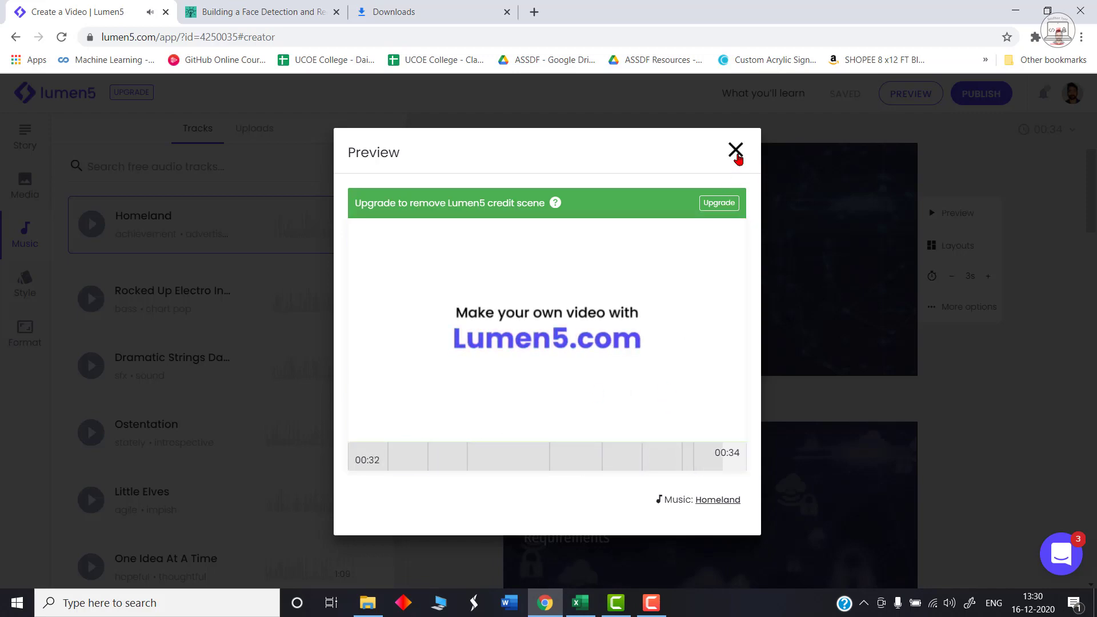
left_click(735, 150)
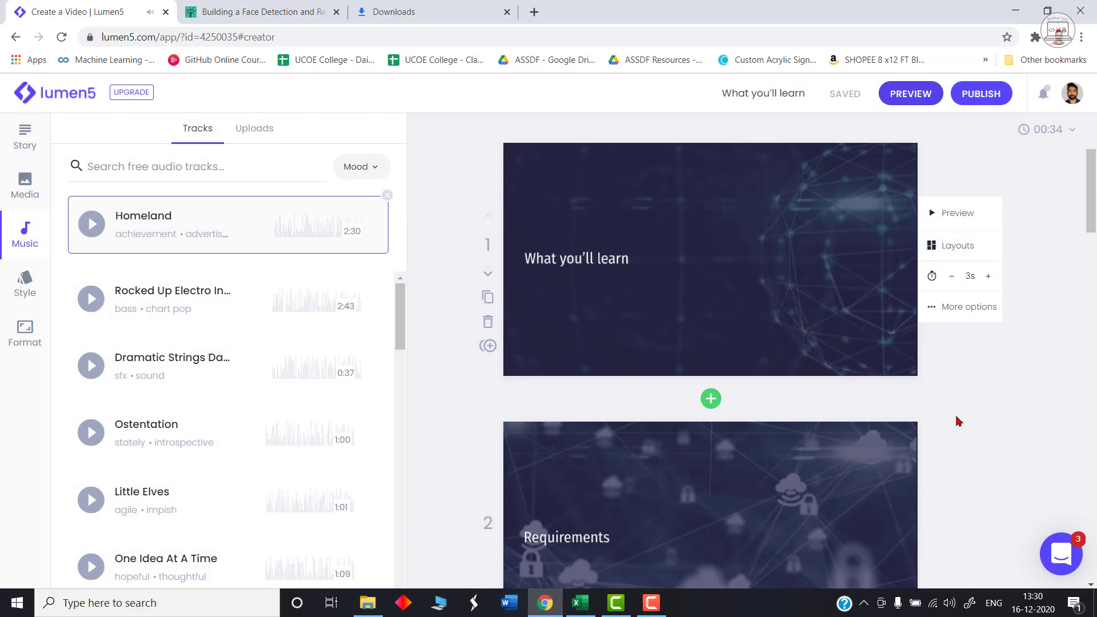
Step: Review the source face detection blog post from its course details up to its title, and return to the video editor
left_click(263, 11)
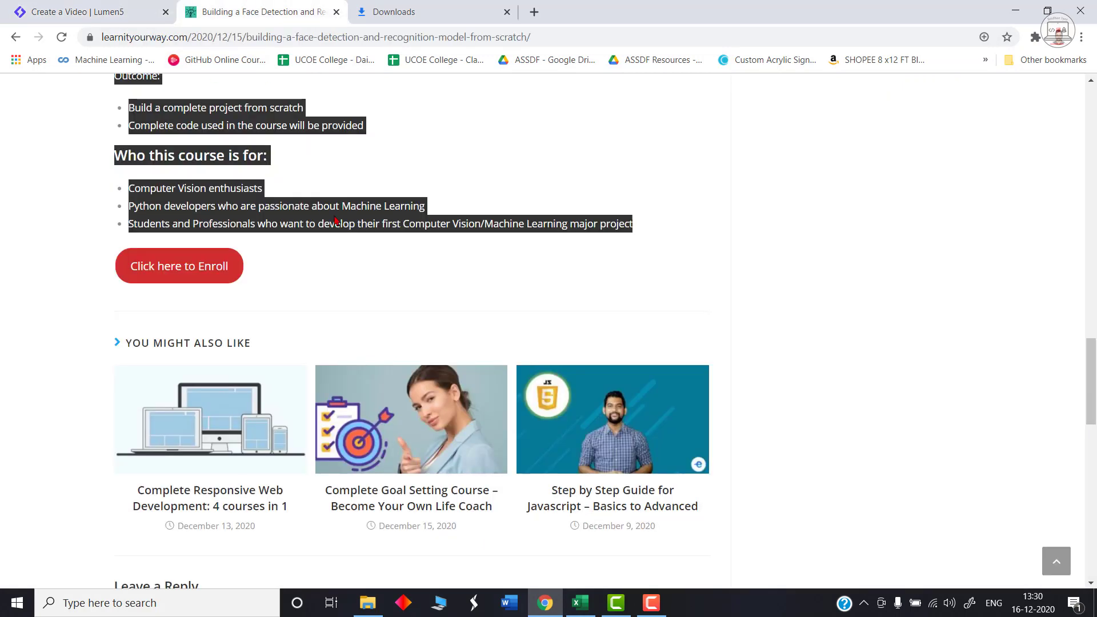
scroll(394, 411, "up", 8)
scroll(409, 431, "up", 2)
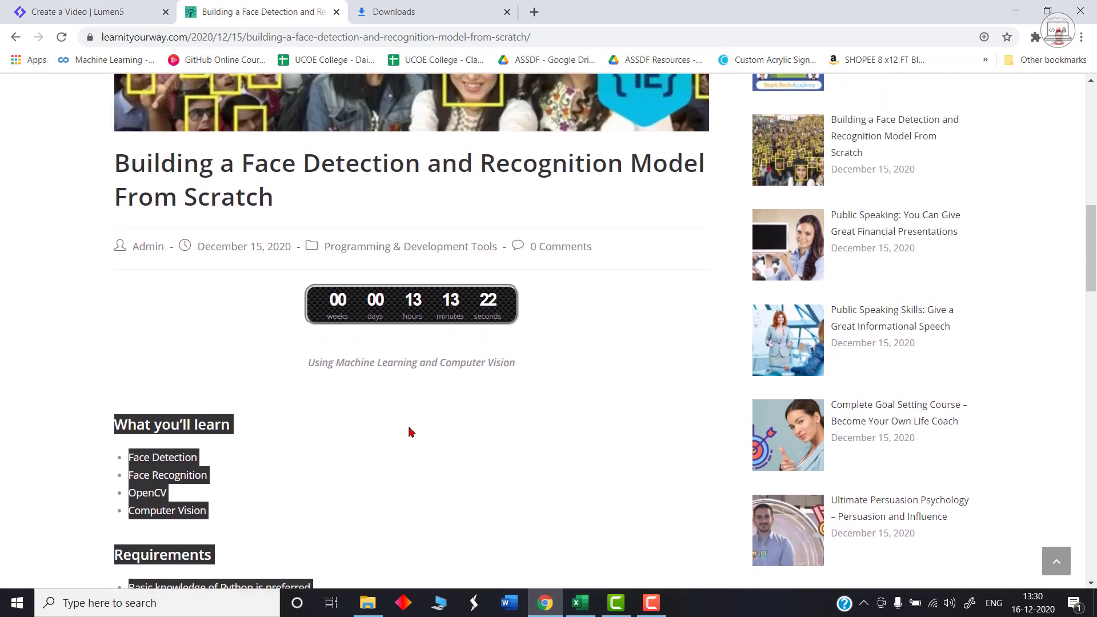
scroll(414, 449, "up", 2)
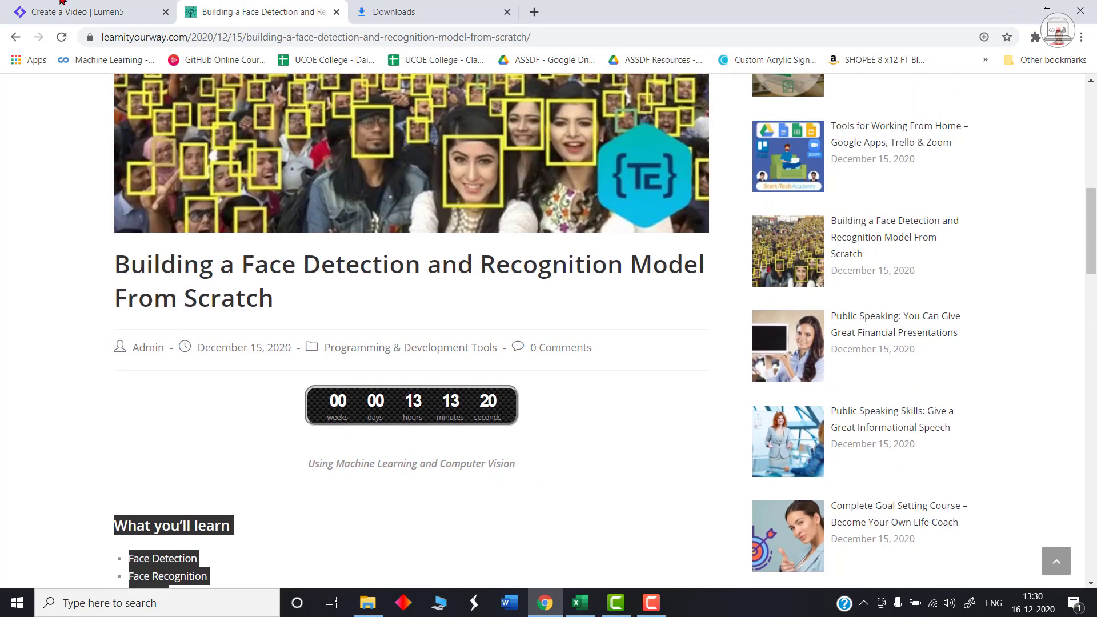
left_click(101, 12)
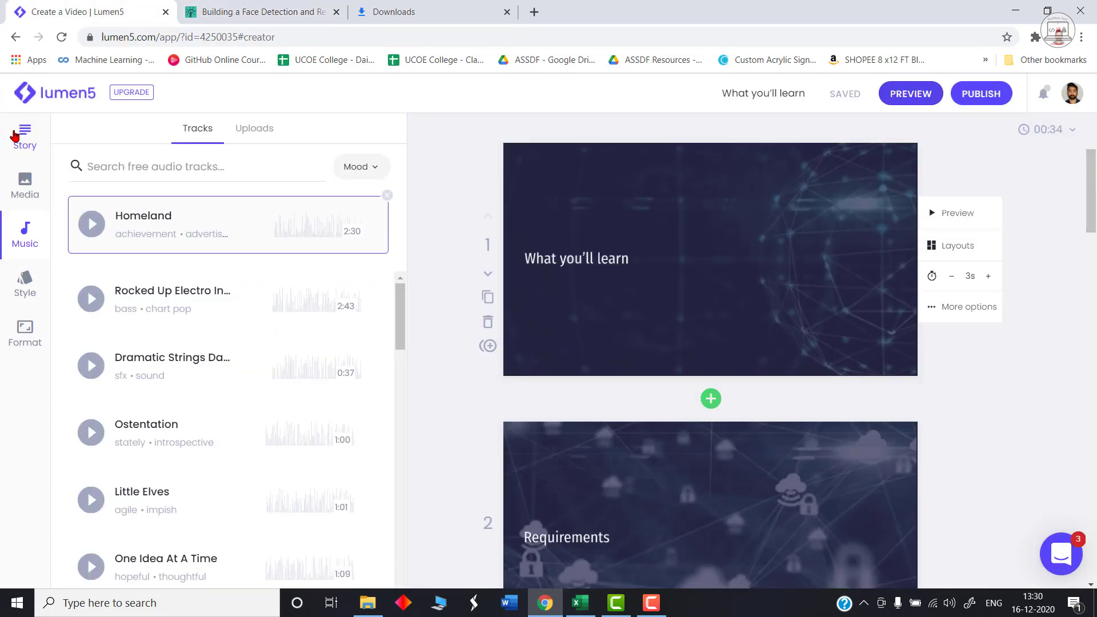
Step: Show the video's story text and look over its "What you'll learn", "Requirements" and "Description" sections
left_click(15, 136)
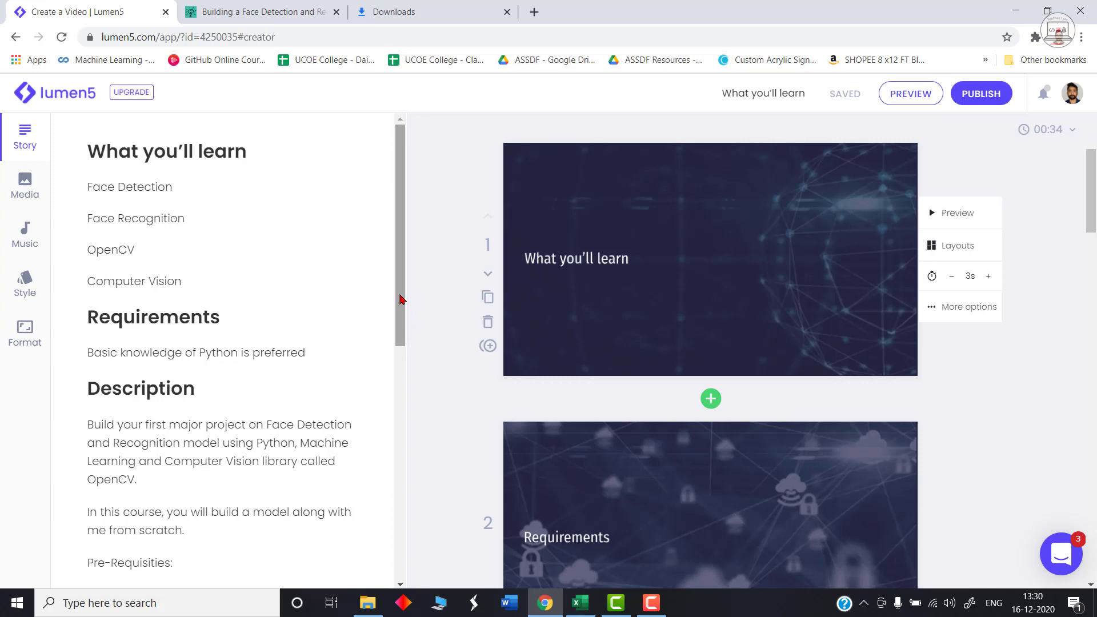
mouse_move(400, 299)
left_mouse_down()
mouse_move(401, 336)
mouse_move(406, 308)
left_mouse_up()
mouse_move(360, 303)
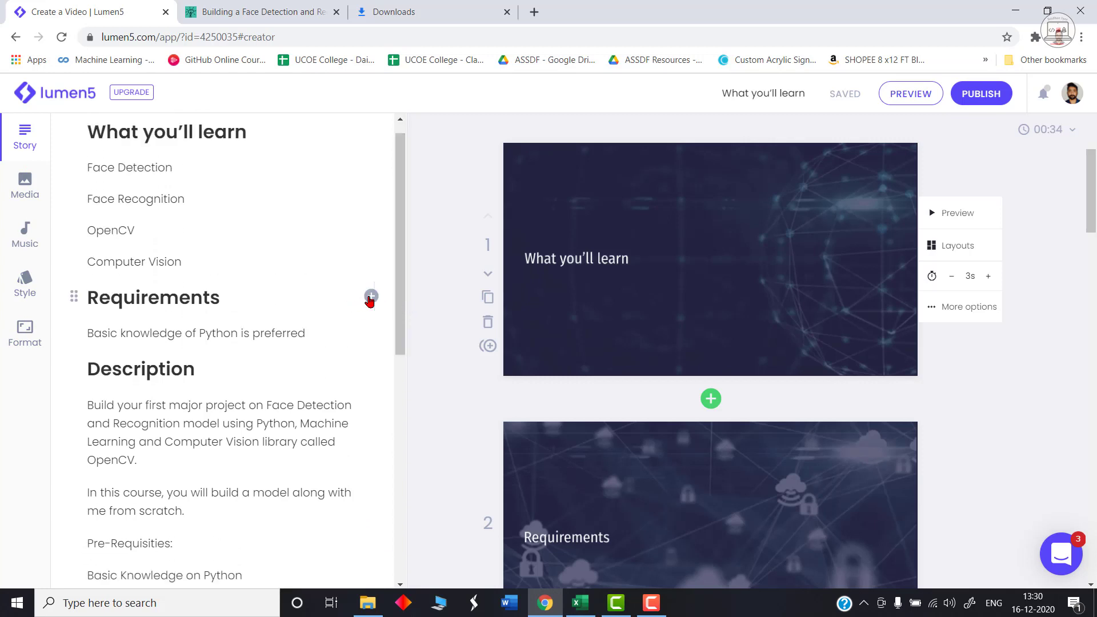